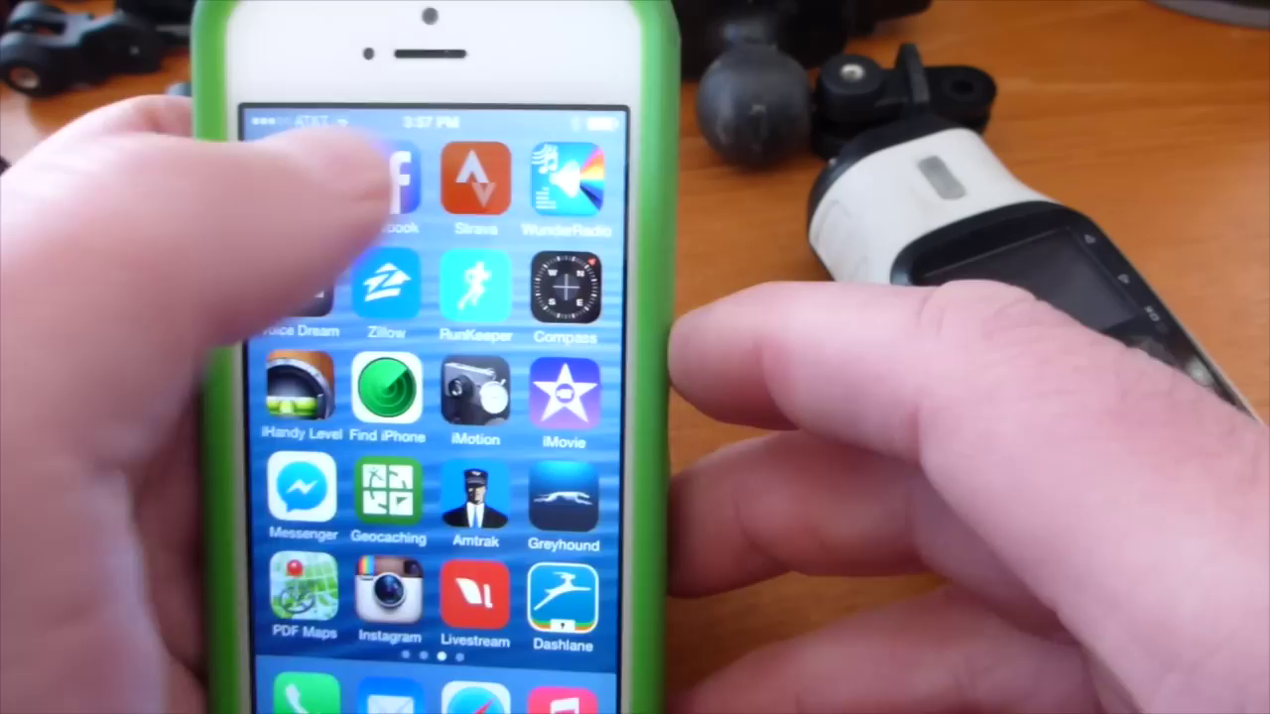
Step: Open the Strava app from the iPhone home screen
{"action": "left_click", "coordinate": [523, 156]}
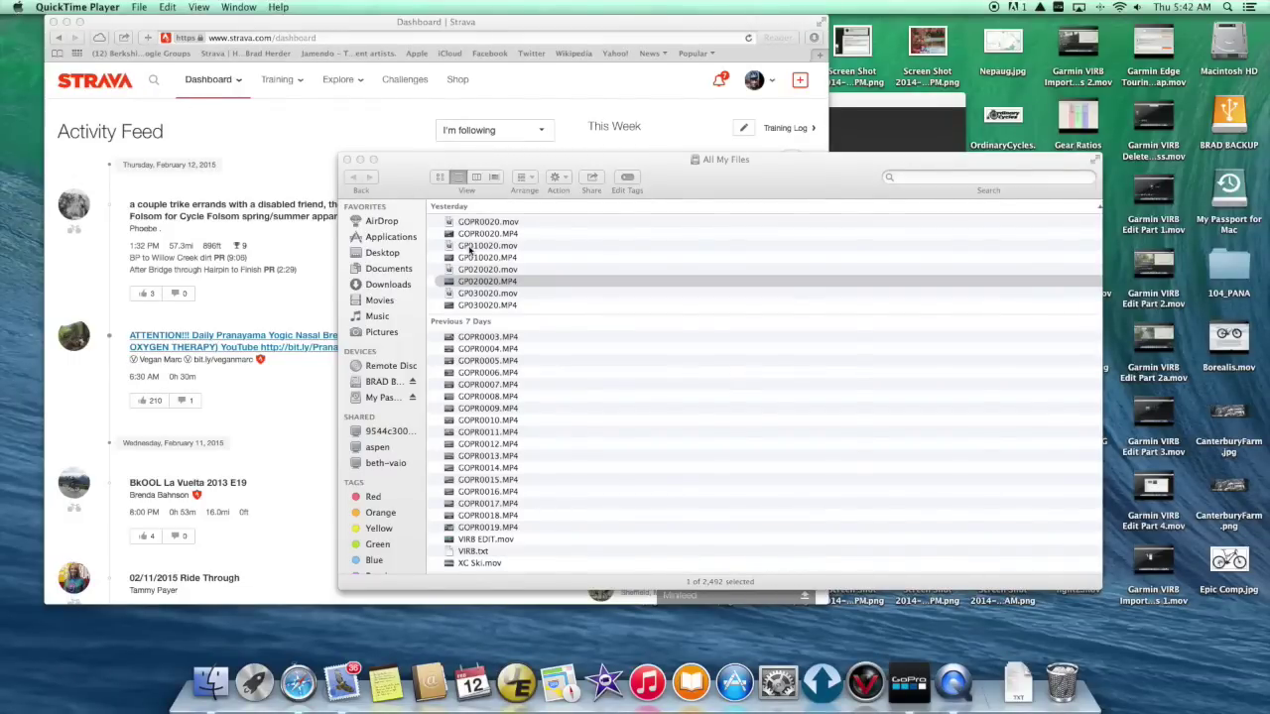
Step: Download the February 11 Ski activity's GPX track from My Activities, then hide Safari
{"action": "left_click", "coordinate": [282, 79]}
{"action": "left_click", "coordinate": [287, 171]}
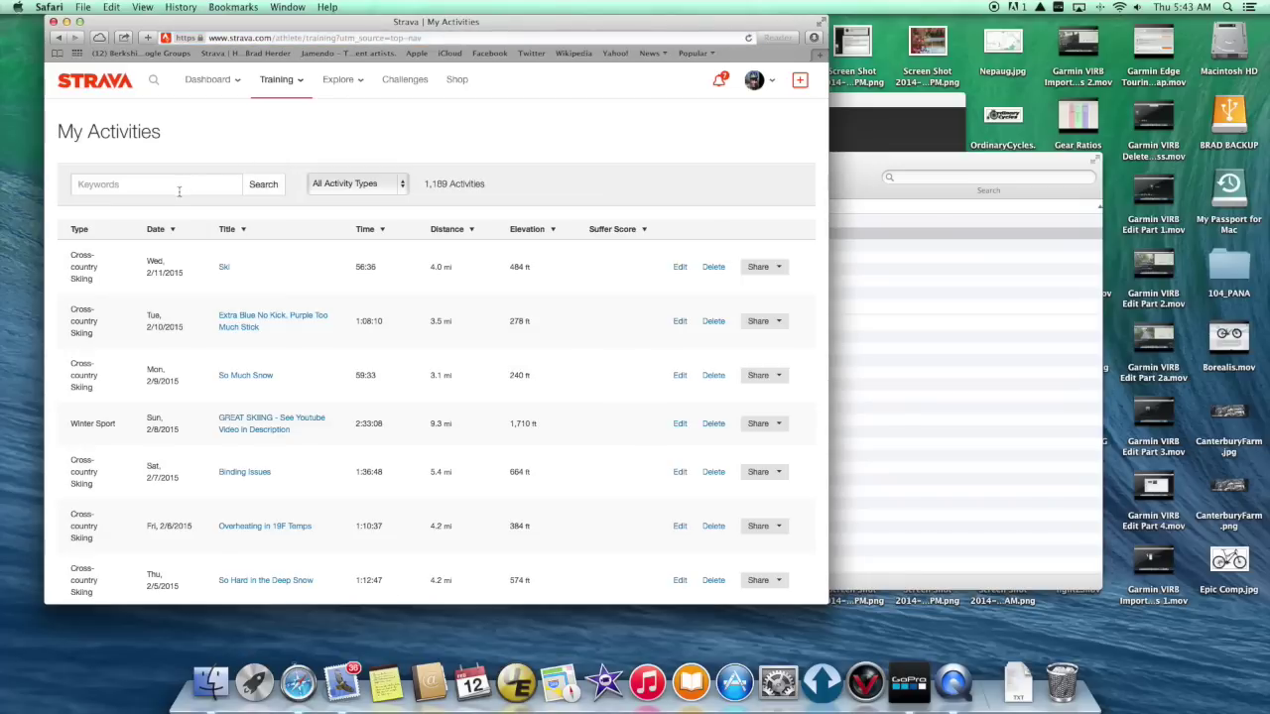
{"action": "left_click", "coordinate": [224, 269]}
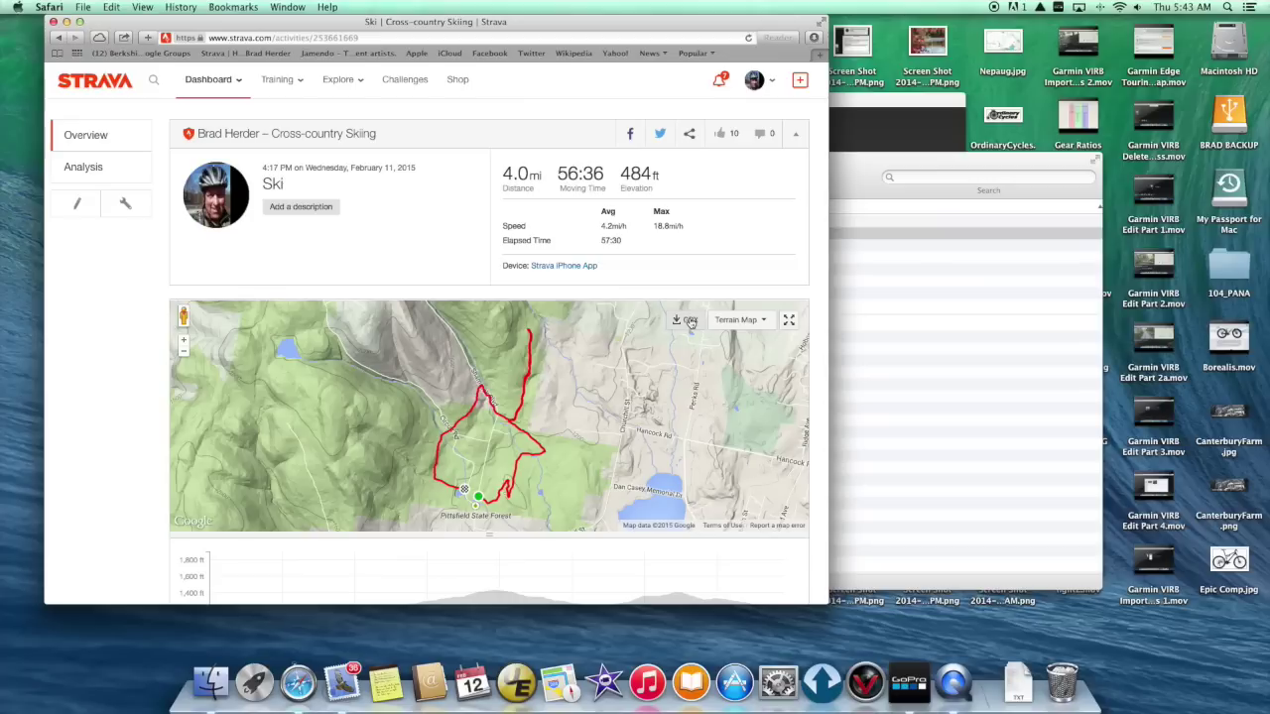
{"action": "left_click", "coordinate": [689, 321]}
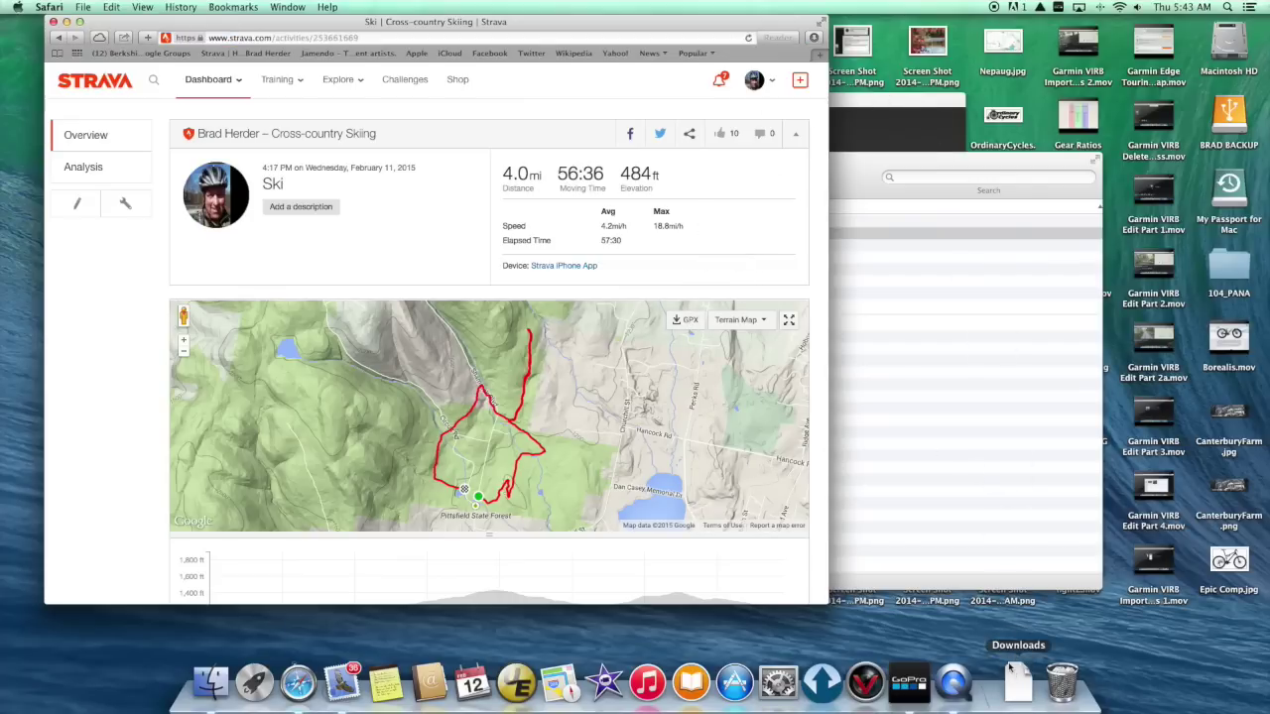
{"action": "key", "text": "super+w"}
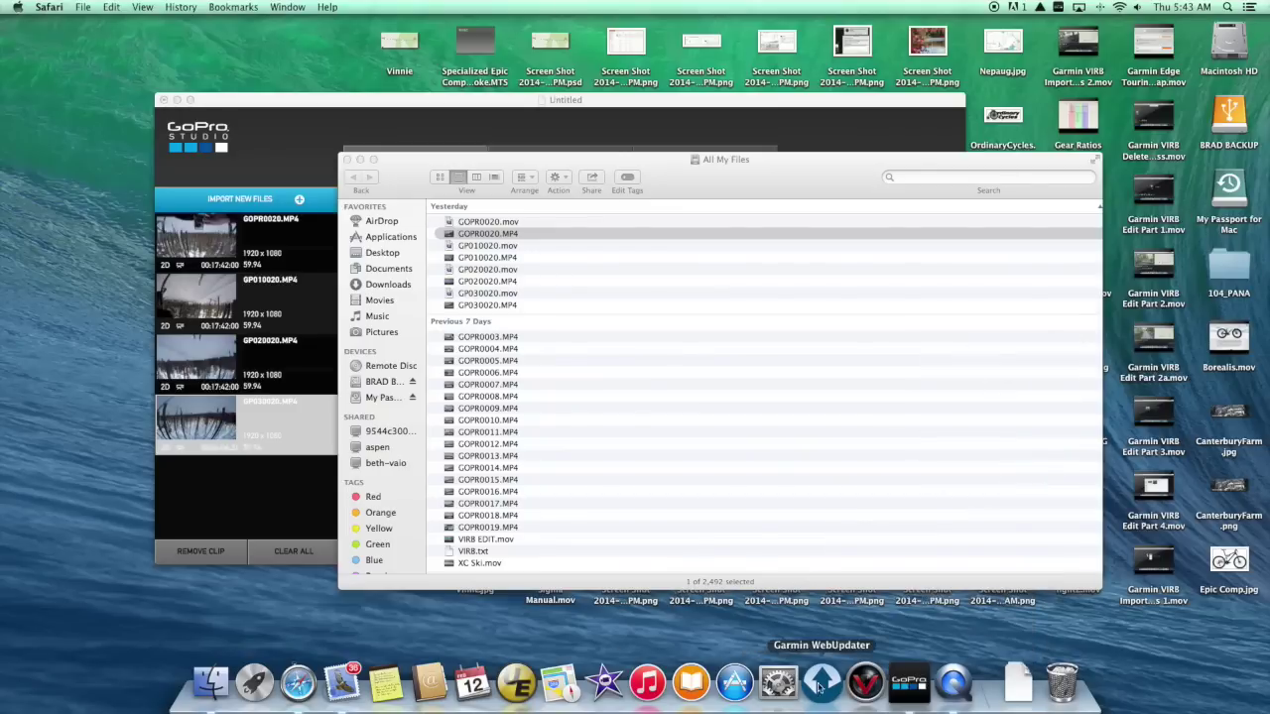
Step: Launch VIRB Edit, skip the welcome video and choose Import Clips > Import Other
{"action": "left_click", "coordinate": [859, 681]}
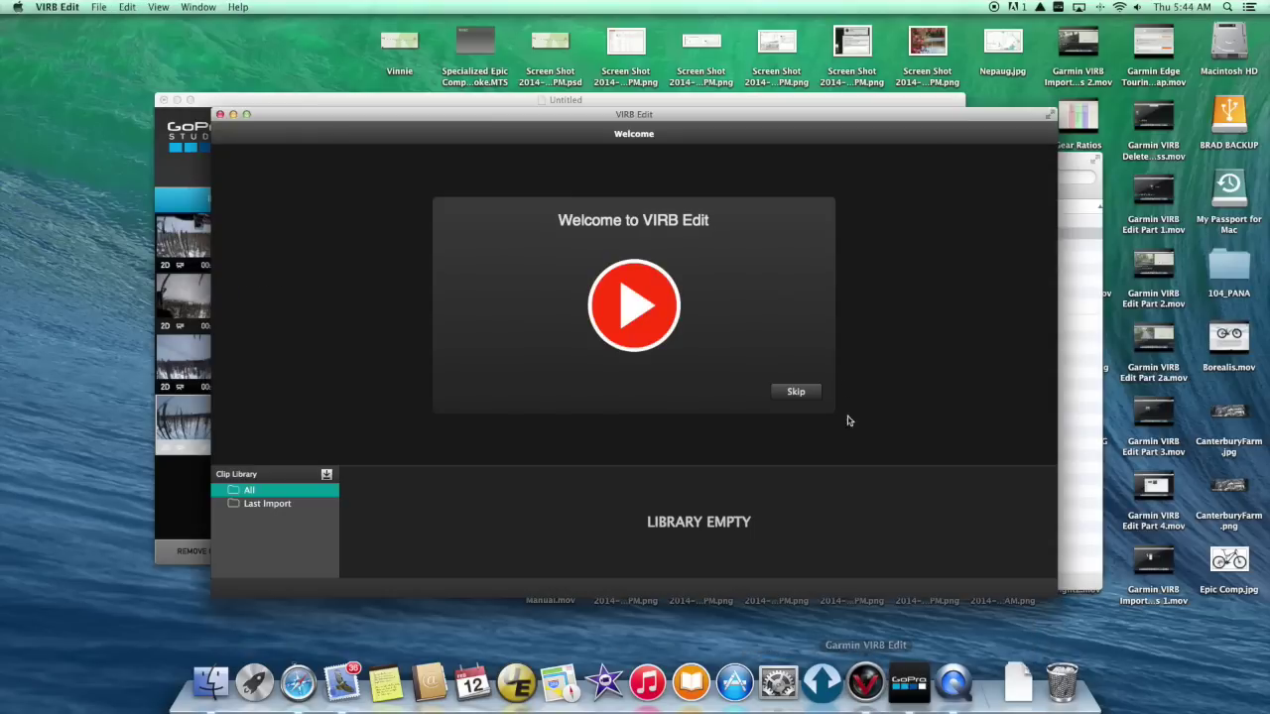
{"action": "left_click", "coordinate": [796, 393]}
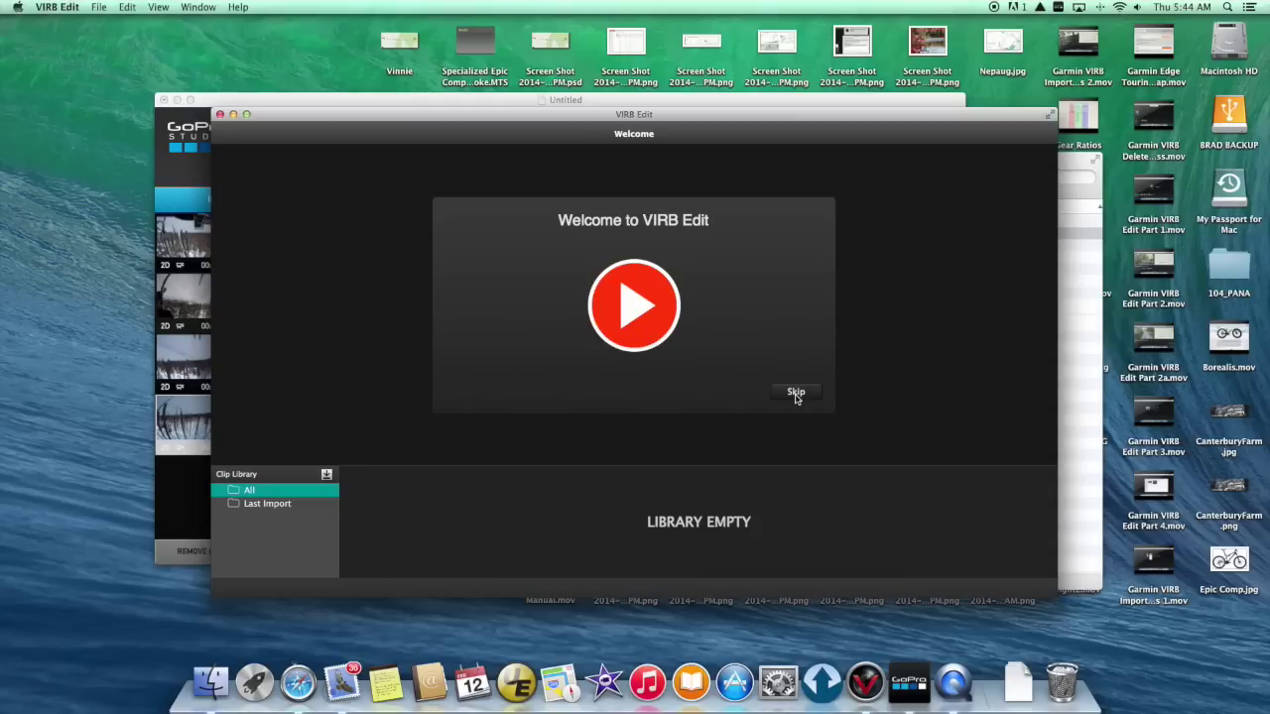
{"action": "left_click", "coordinate": [796, 393]}
{"action": "left_click", "coordinate": [719, 315]}
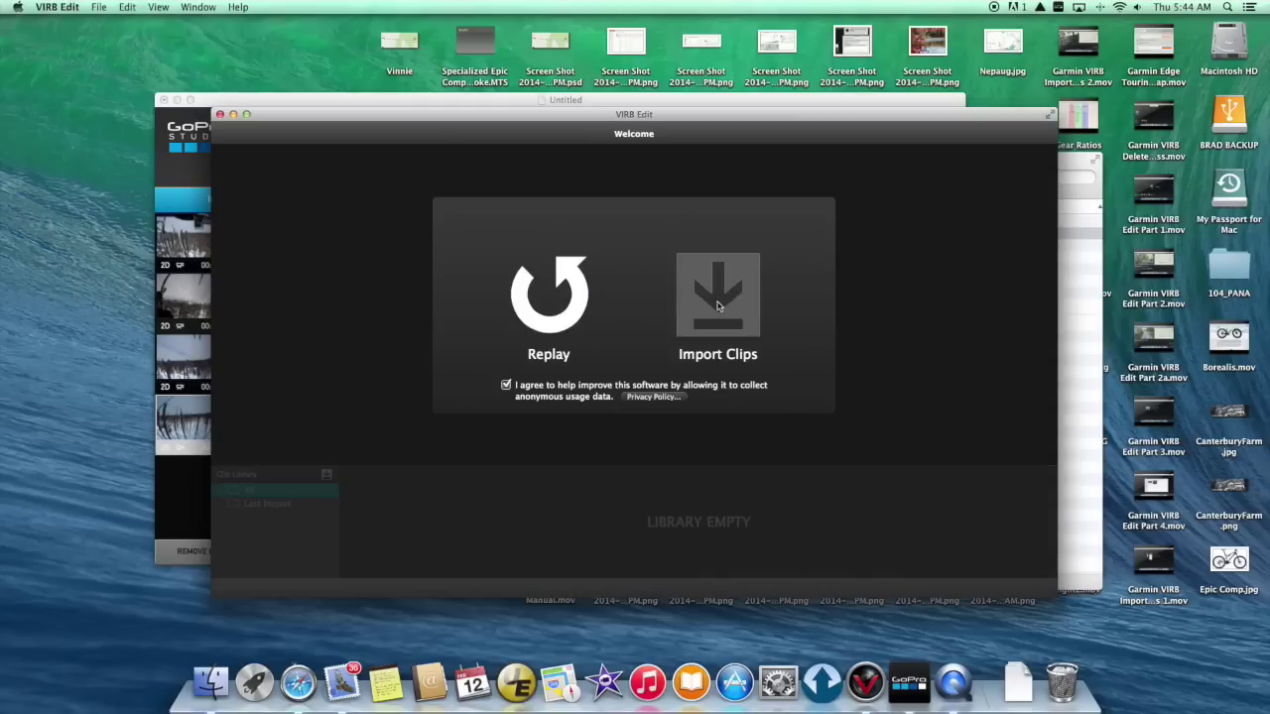
{"action": "left_click", "coordinate": [707, 334]}
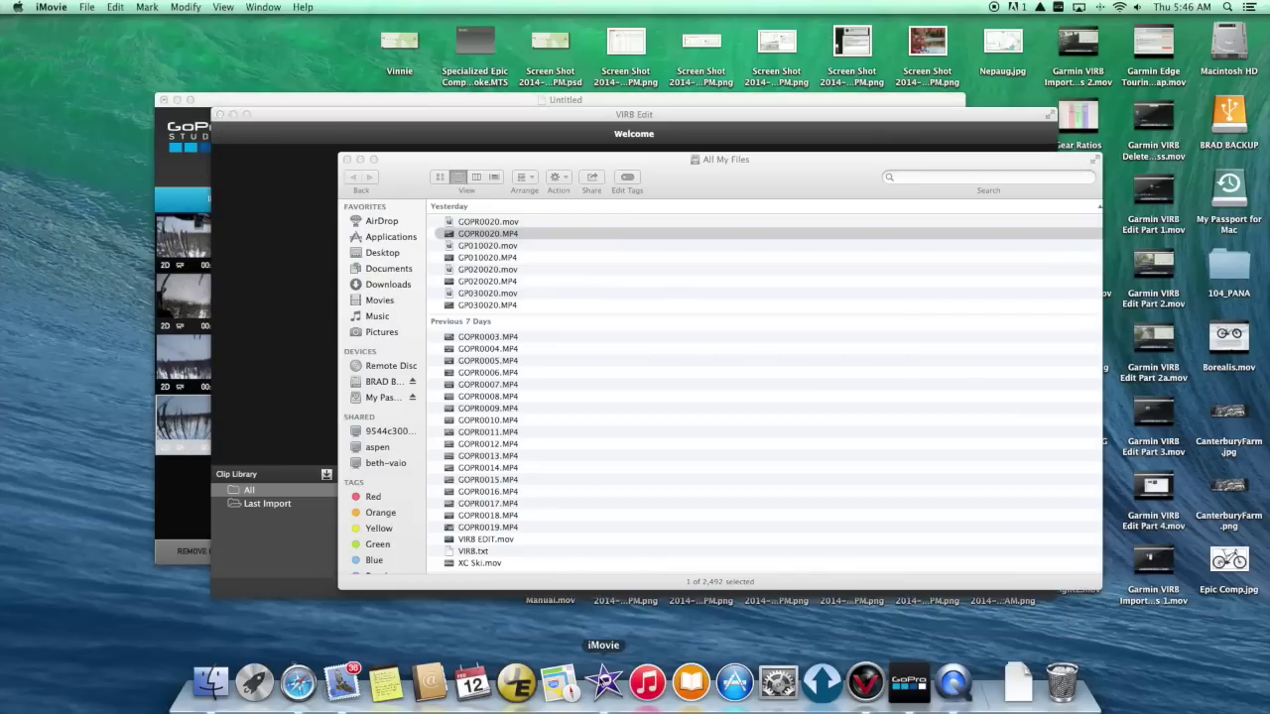
Step: Try importing the first HERO4 camera clip in iMovie and dismiss the failure message
{"action": "left_click", "coordinate": [603, 683]}
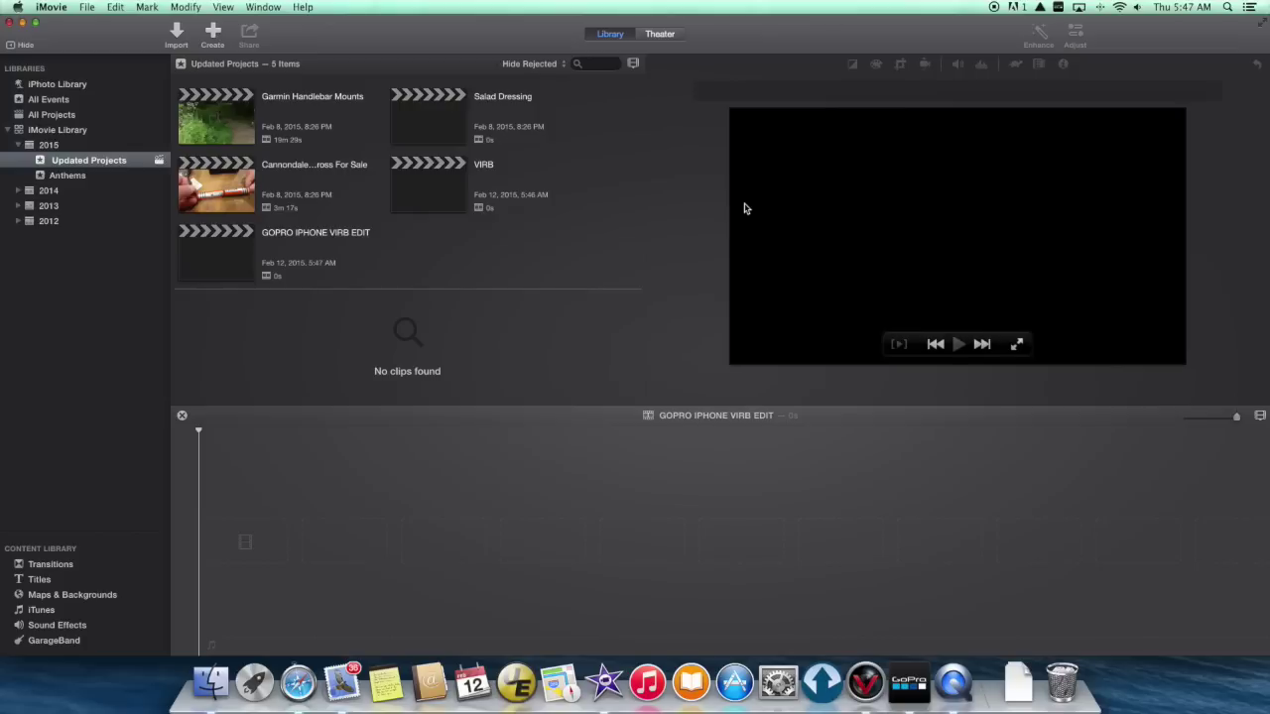
{"action": "left_click", "coordinate": [177, 37]}
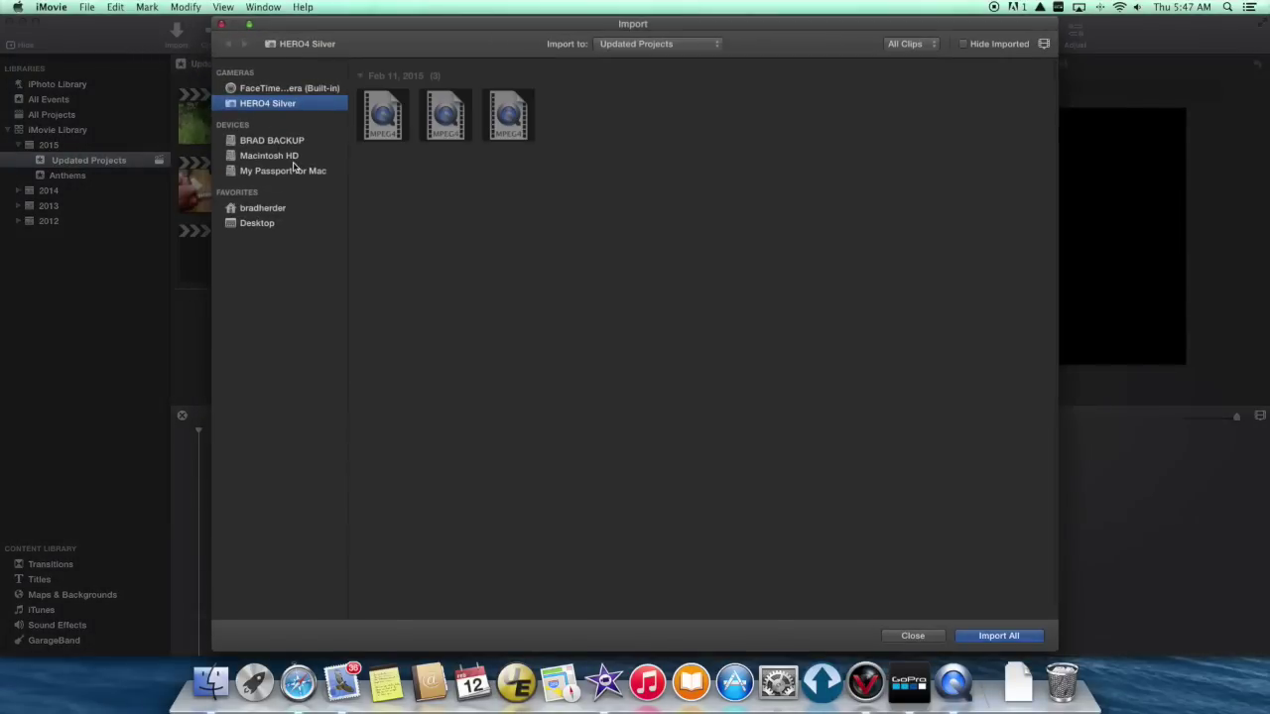
{"action": "left_click", "coordinate": [390, 118]}
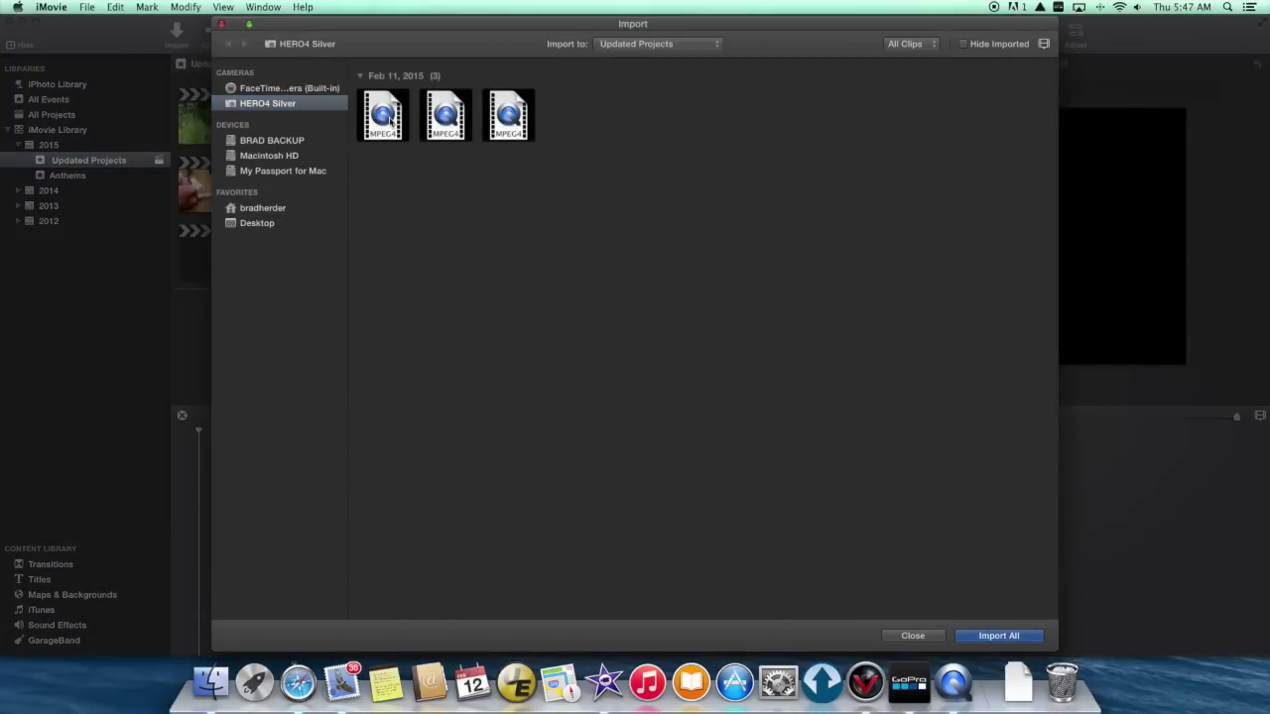
{"action": "left_click", "coordinate": [389, 118]}
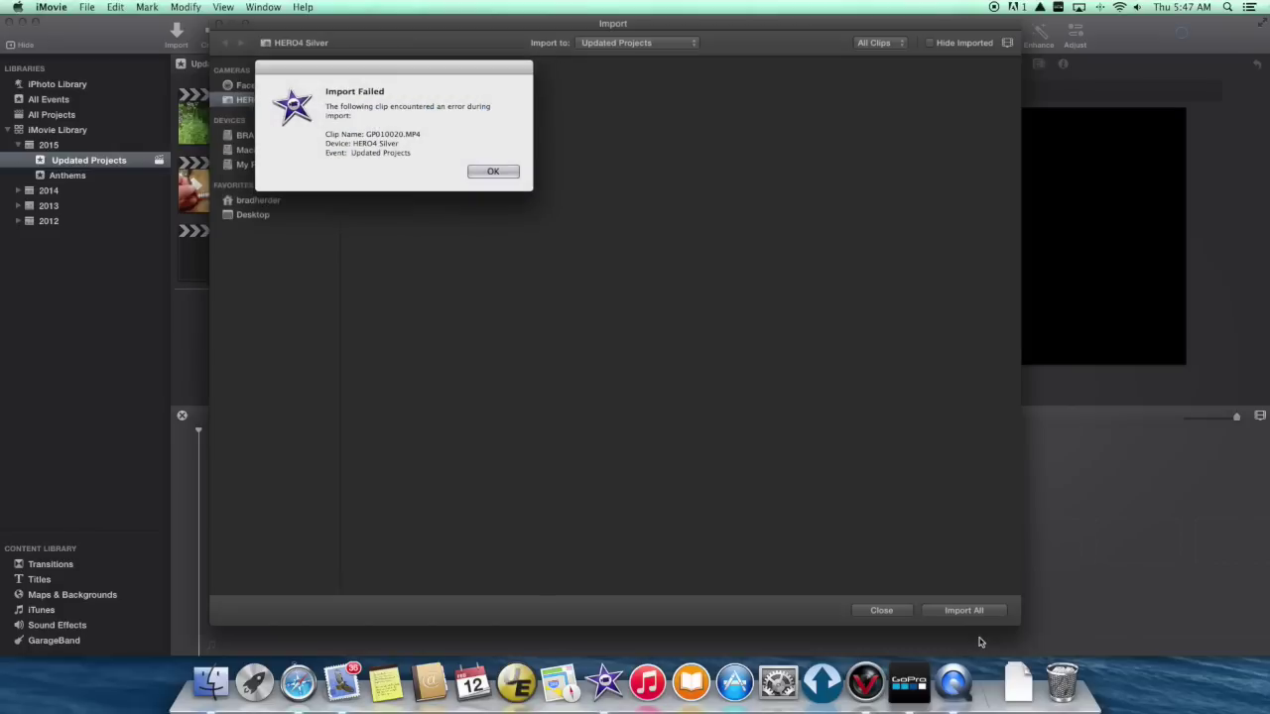
{"action": "left_click", "coordinate": [492, 171]}
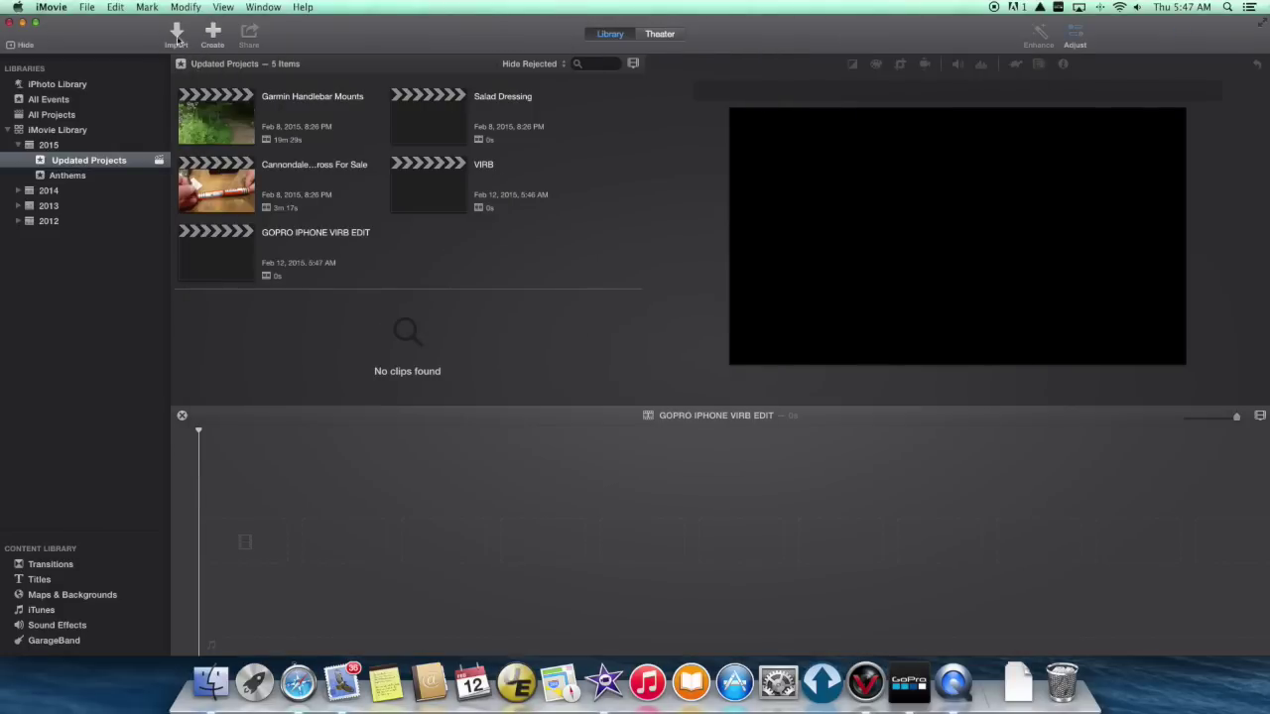
Step: Import GOPR0020.mov from Macintosh HD into Updated Projects and add it to the timeline
{"action": "left_click", "coordinate": [176, 36]}
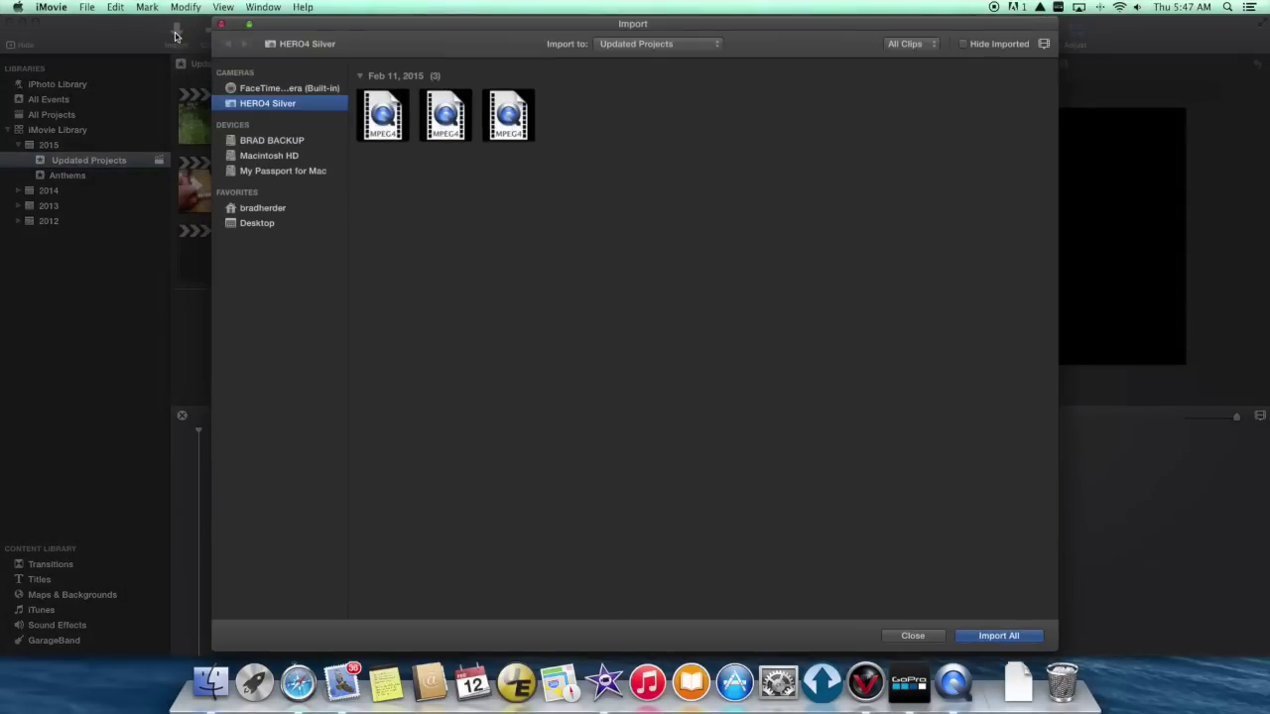
{"action": "left_click", "coordinate": [271, 158]}
{"action": "left_click", "coordinate": [412, 455]}
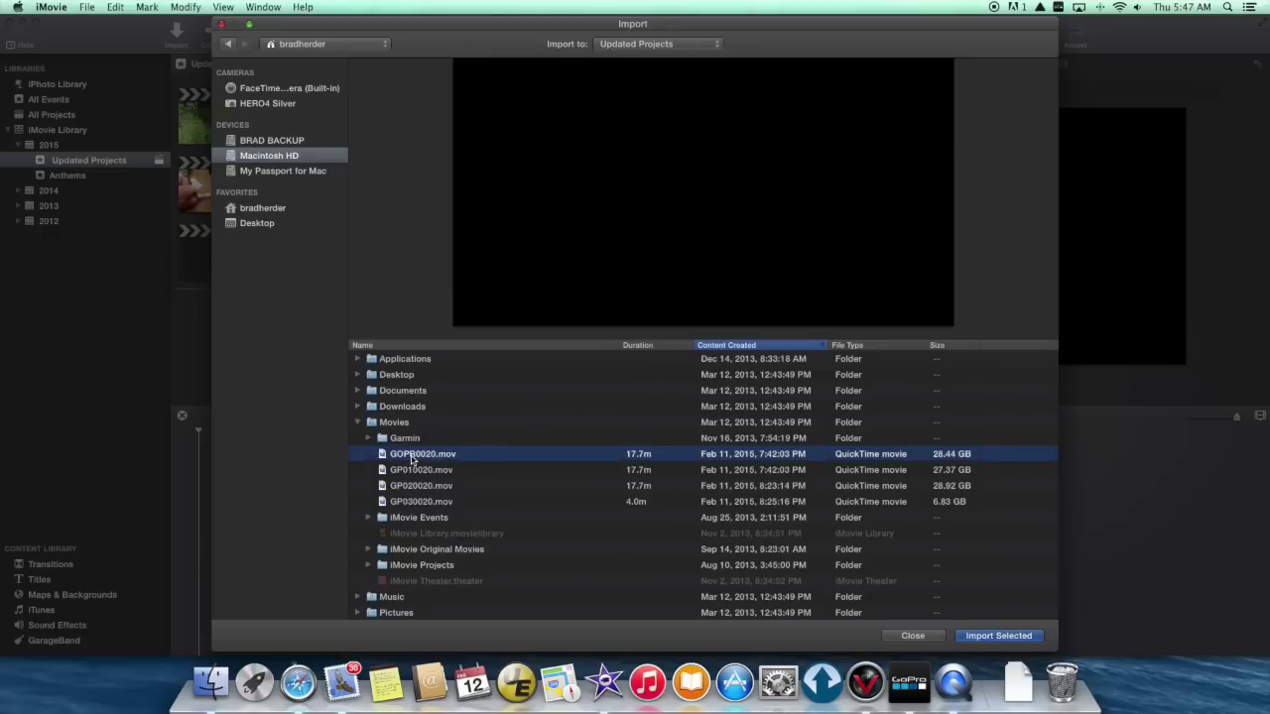
{"action": "left_click", "coordinate": [998, 636]}
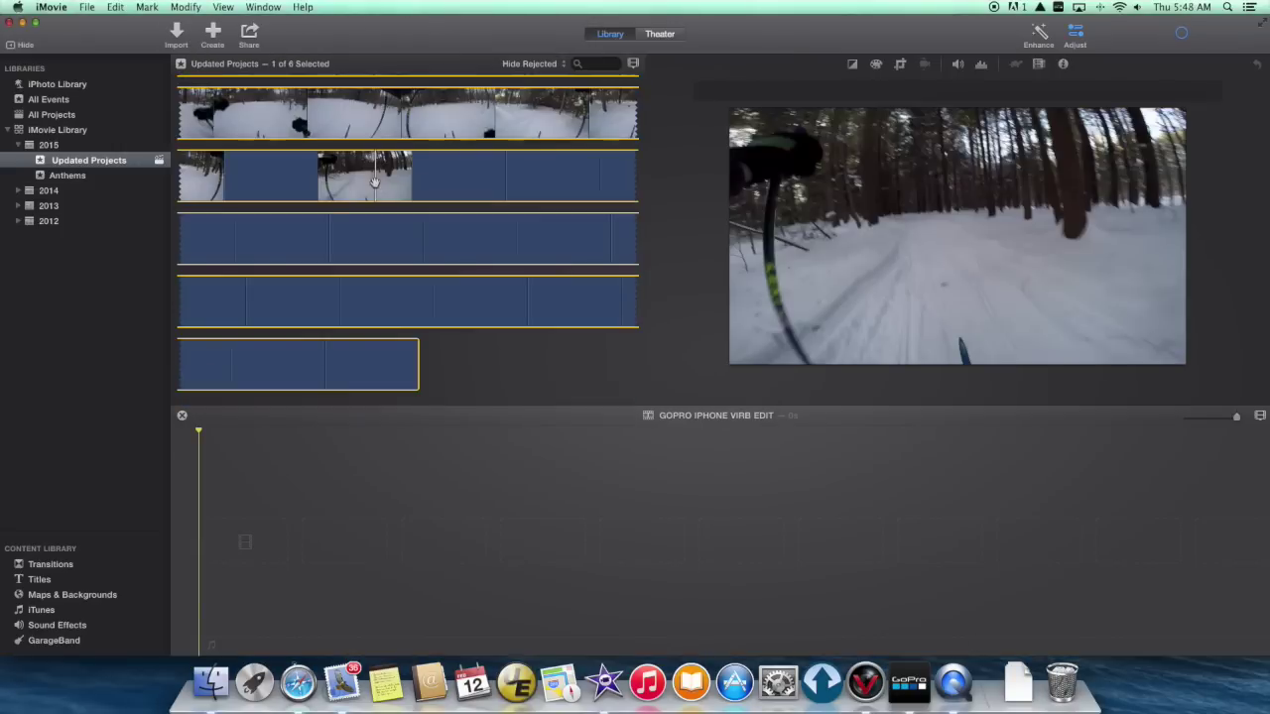
{"action": "left_click_drag", "start_coordinate": [313, 541], "coordinate": [284, 536]}
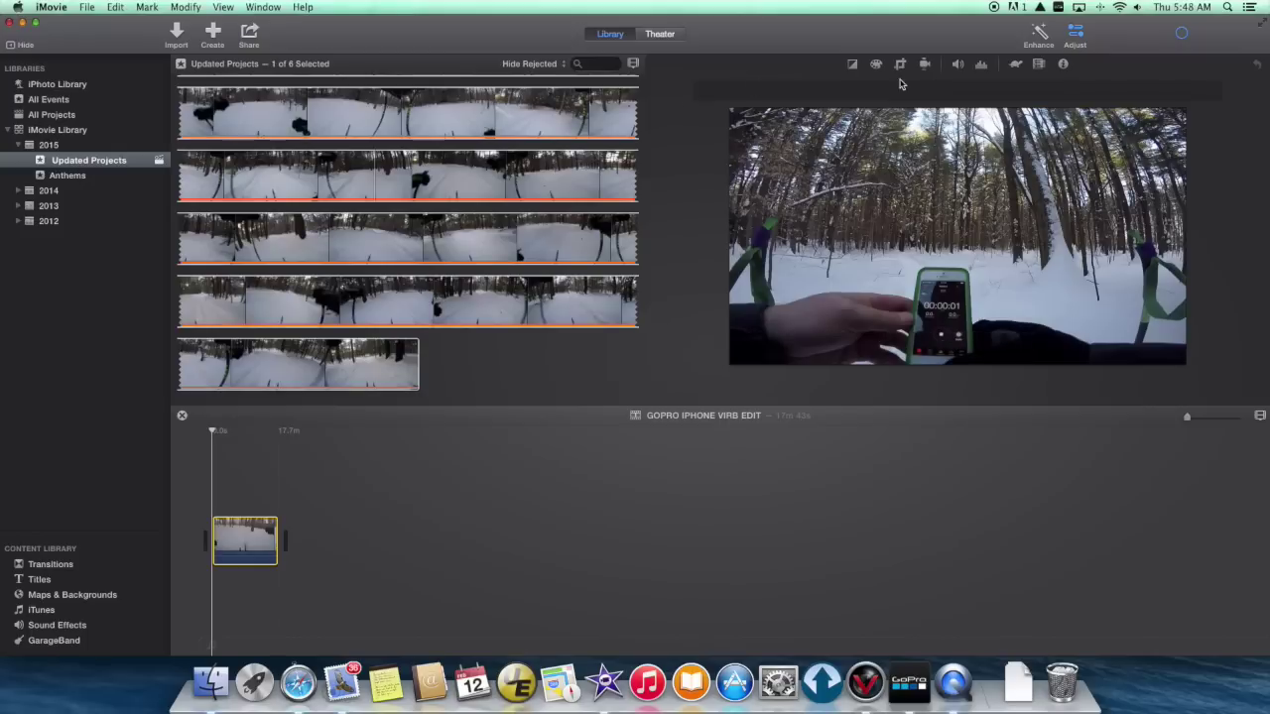
Step: Share the project as an HD 720p file, GOPRO IPHONE VIRB EDIT.mp4, saved to the backup drive
{"action": "left_click", "coordinate": [88, 7]}
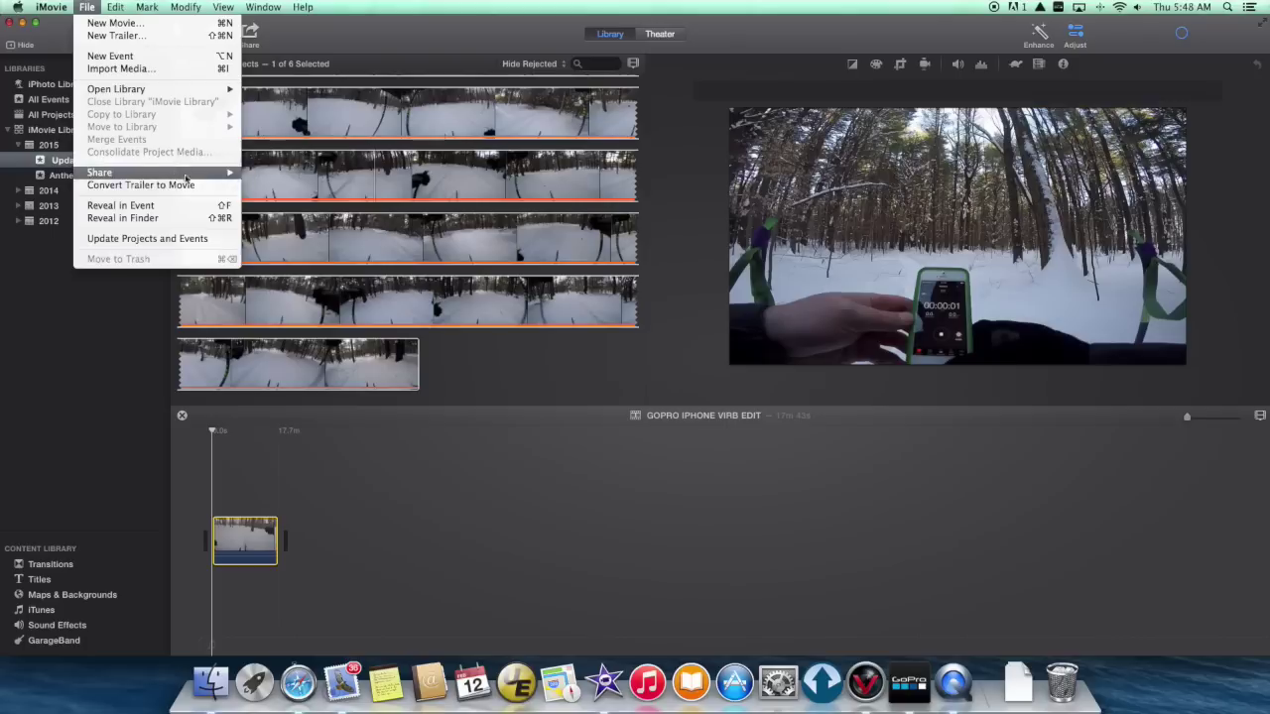
{"action": "mouse_move", "coordinate": [238, 175]}
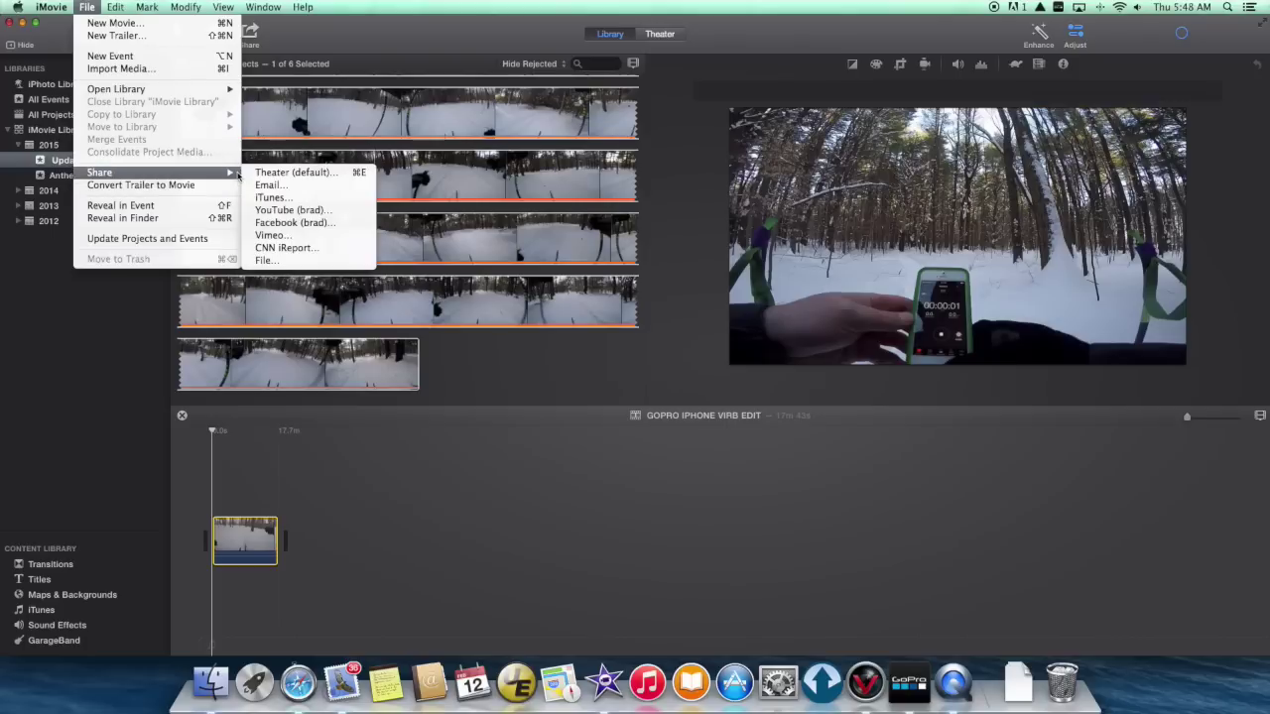
{"action": "left_click", "coordinate": [302, 262]}
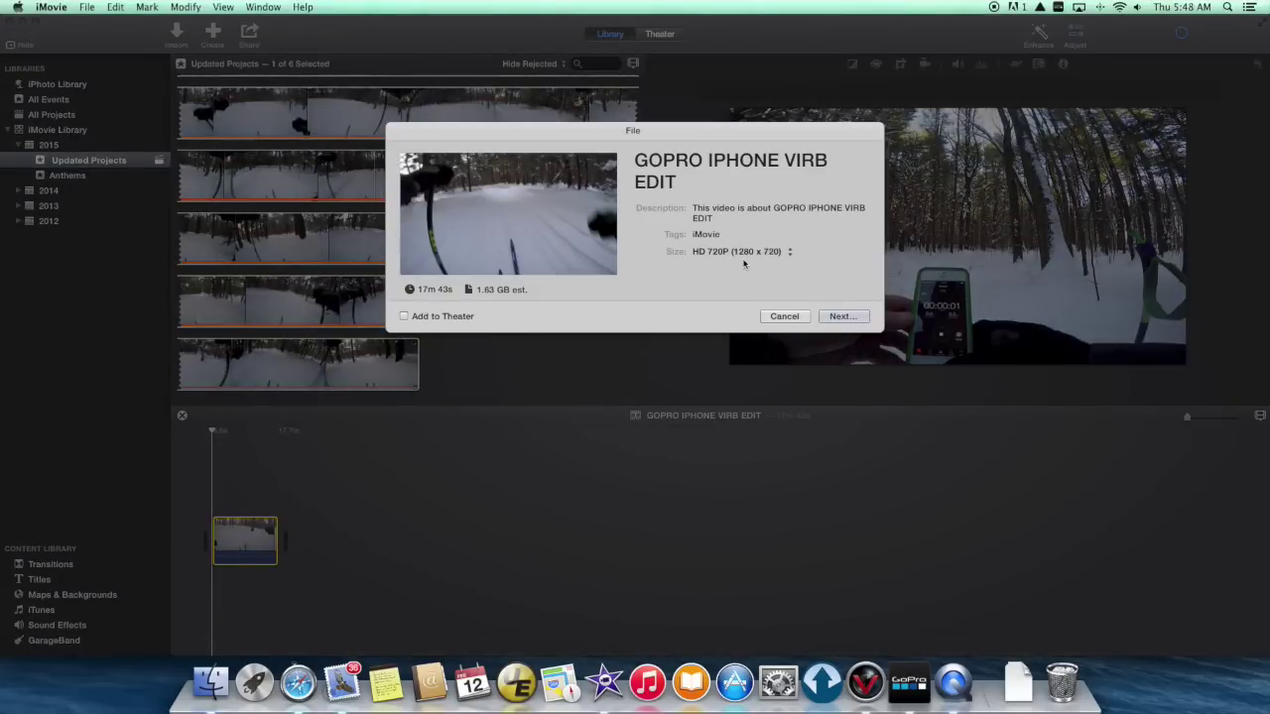
{"action": "left_click", "coordinate": [844, 317]}
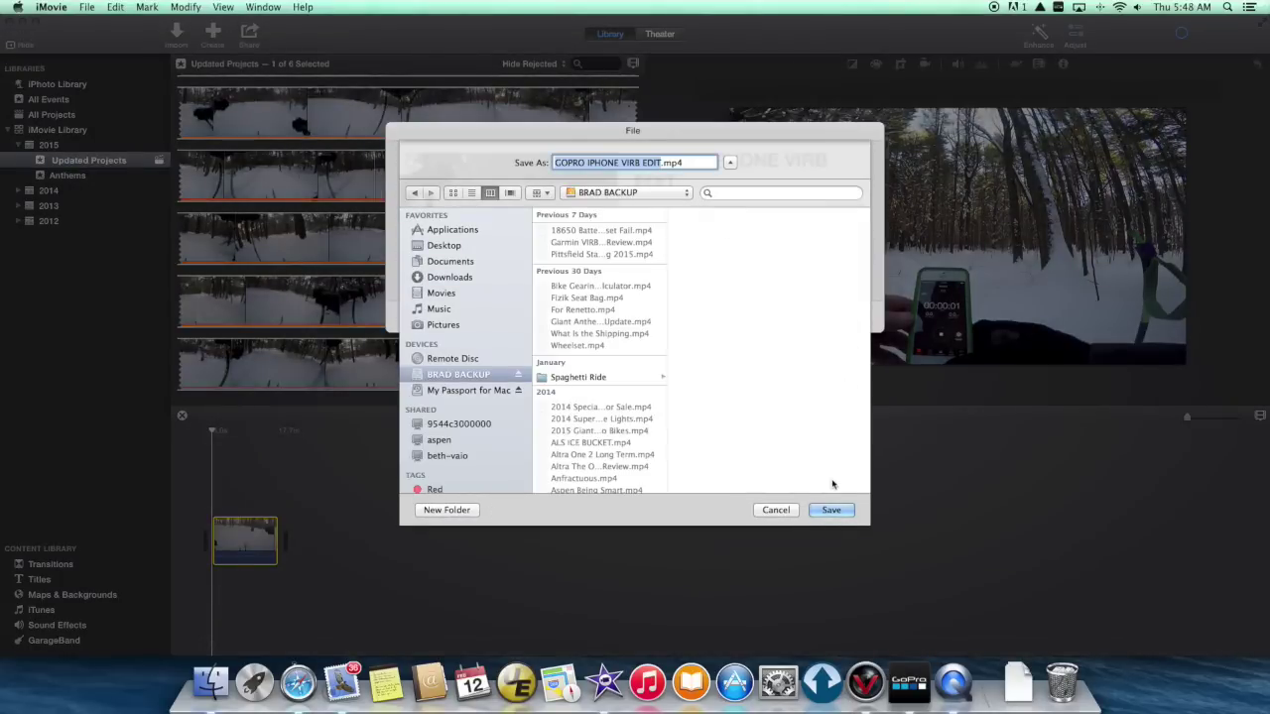
{"action": "left_click", "coordinate": [831, 510]}
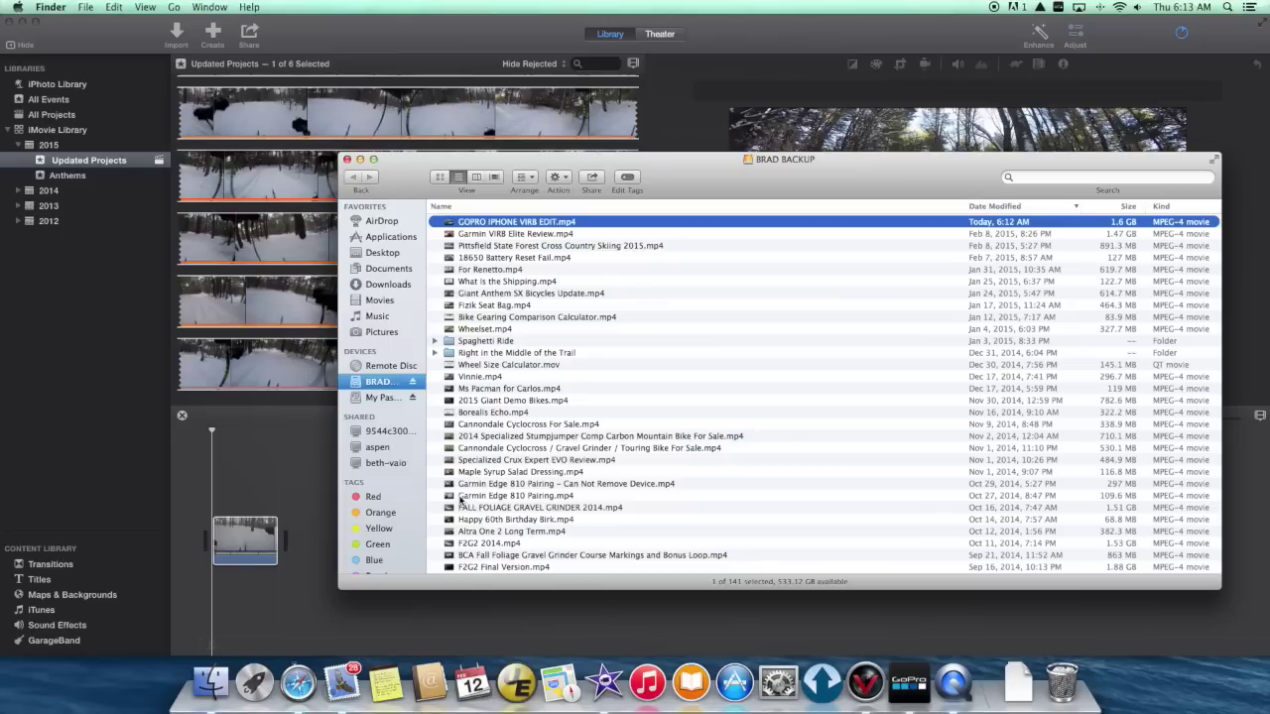
Step: Import GOPRO IPHONE VIRB EDIT.mp4 from the backup drive into VIRB Edit using Import Only
{"action": "left_click", "coordinate": [865, 682]}
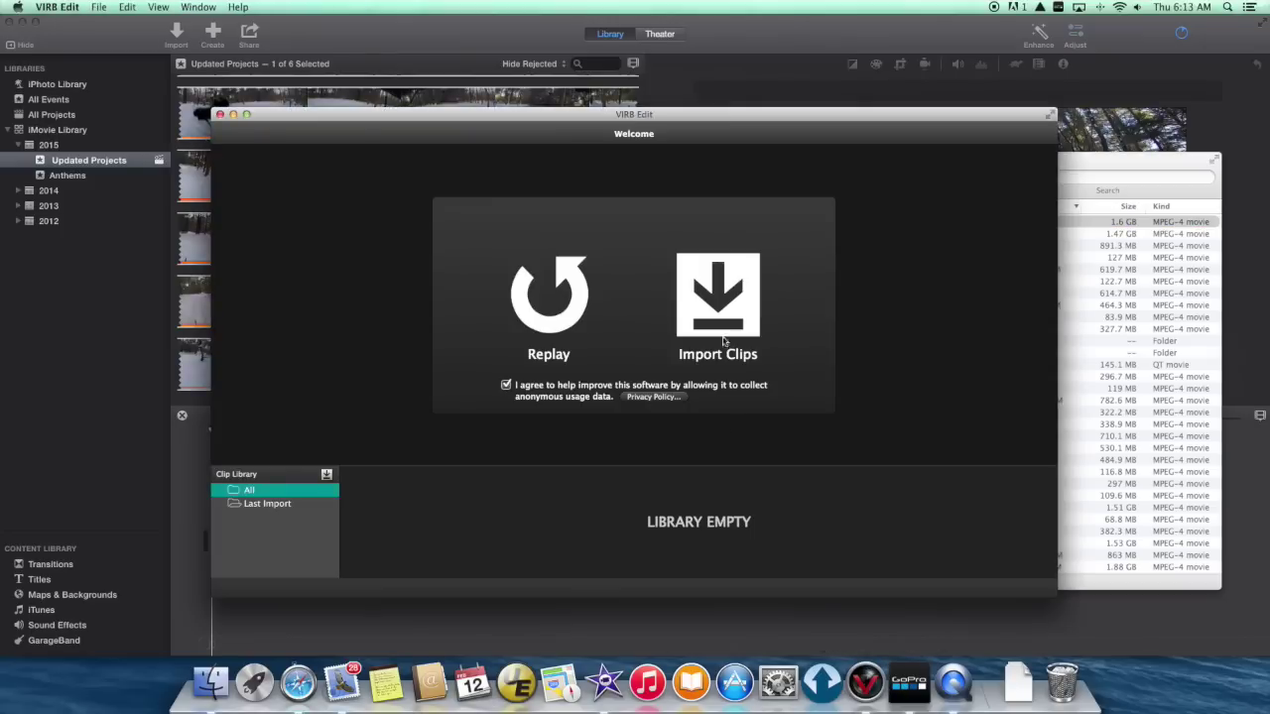
{"action": "left_click", "coordinate": [704, 327]}
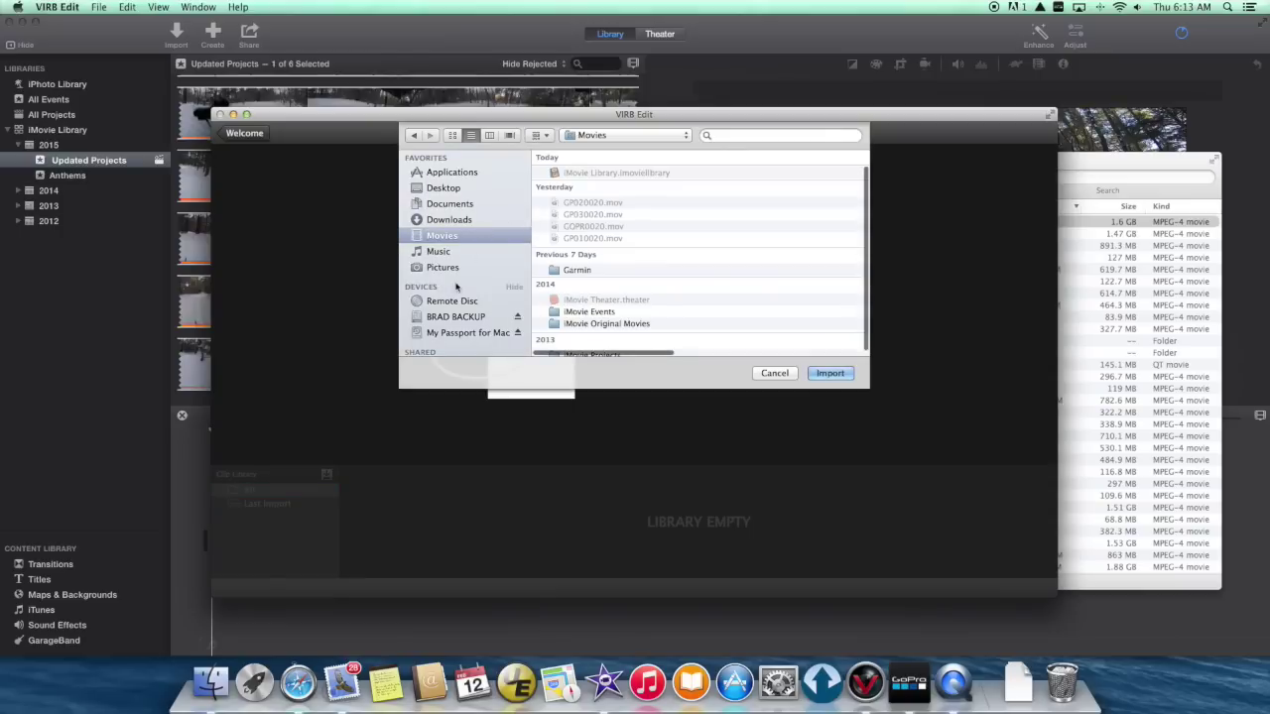
{"action": "left_click", "coordinate": [465, 316]}
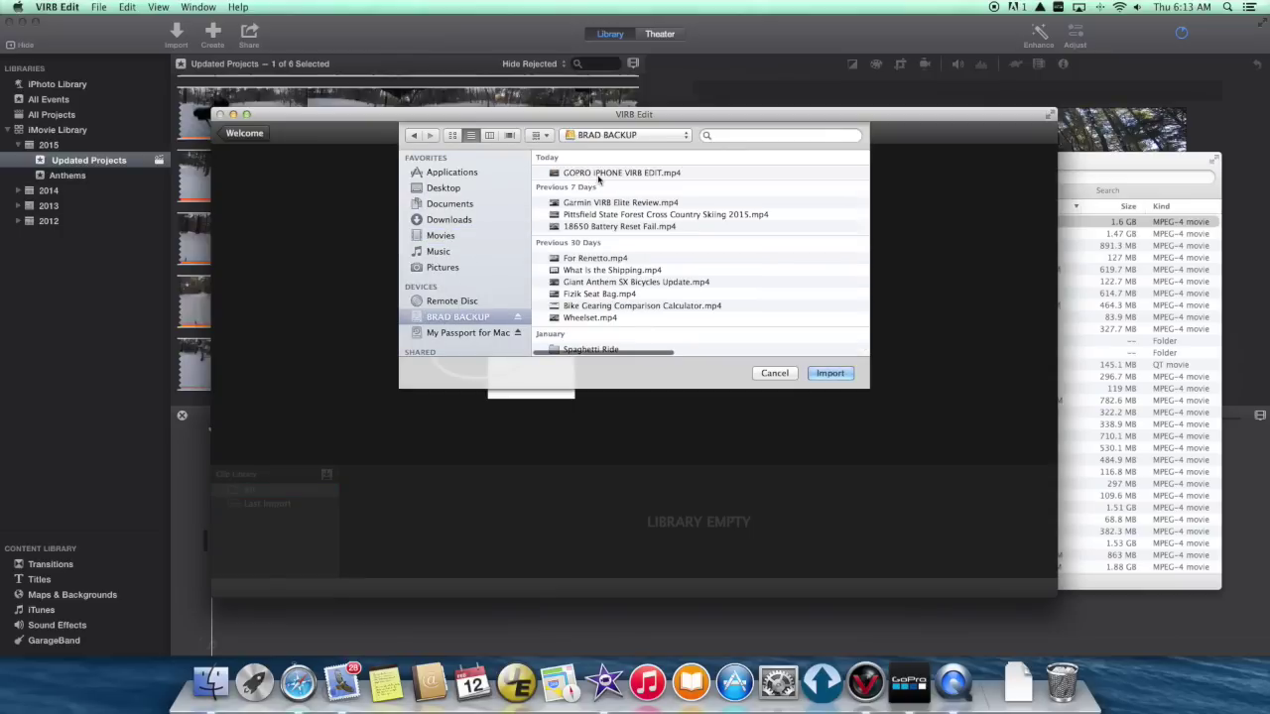
{"action": "left_click", "coordinate": [598, 176]}
{"action": "left_click", "coordinate": [832, 373]}
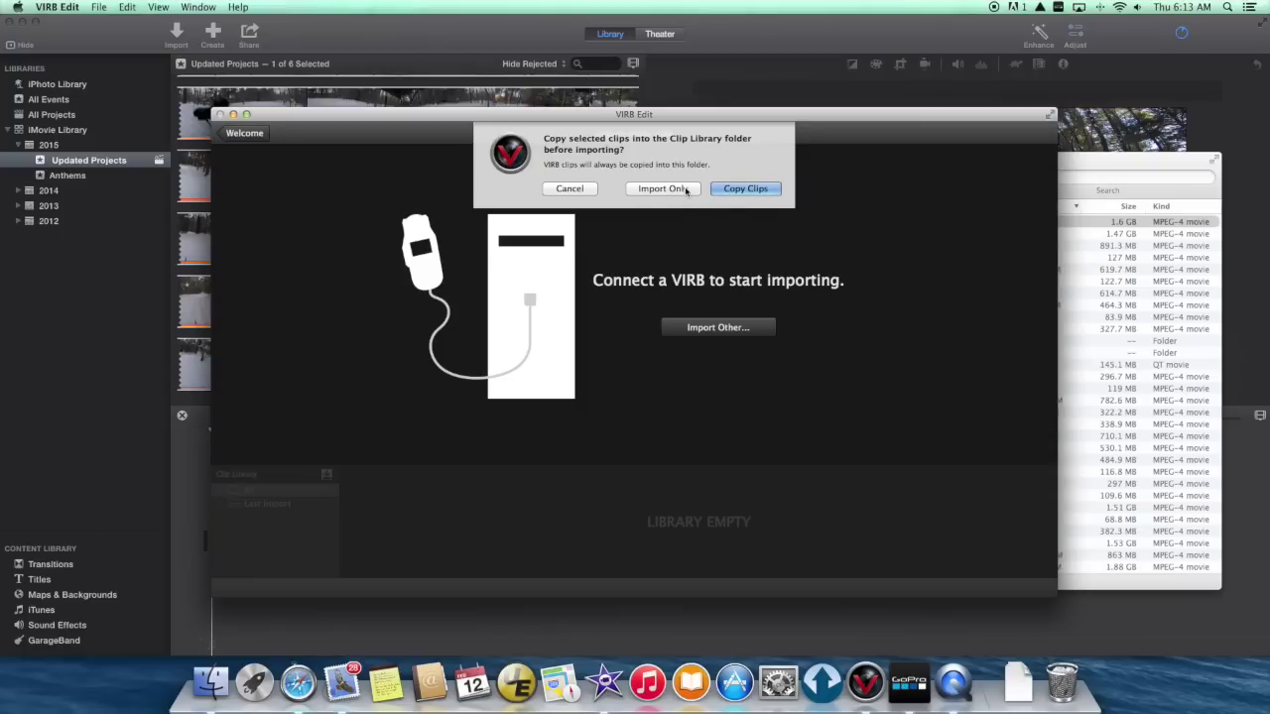
{"action": "left_click", "coordinate": [685, 191]}
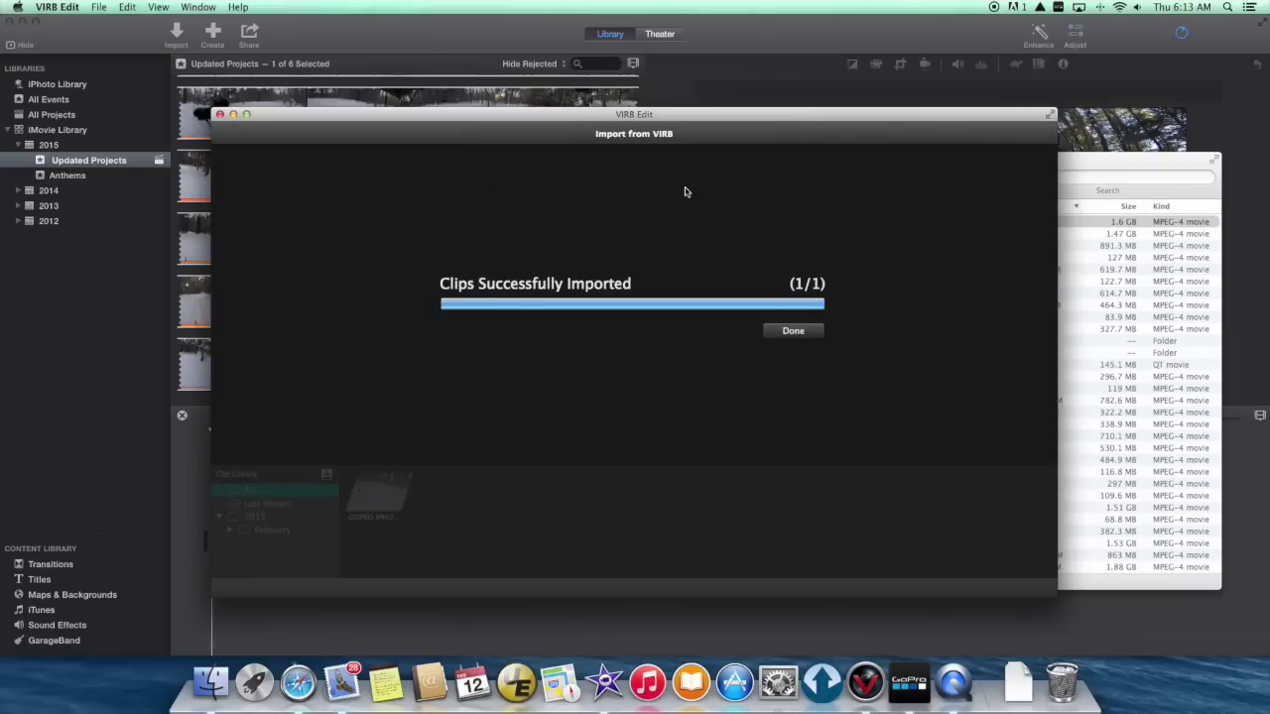
{"action": "left_click", "coordinate": [780, 333]}
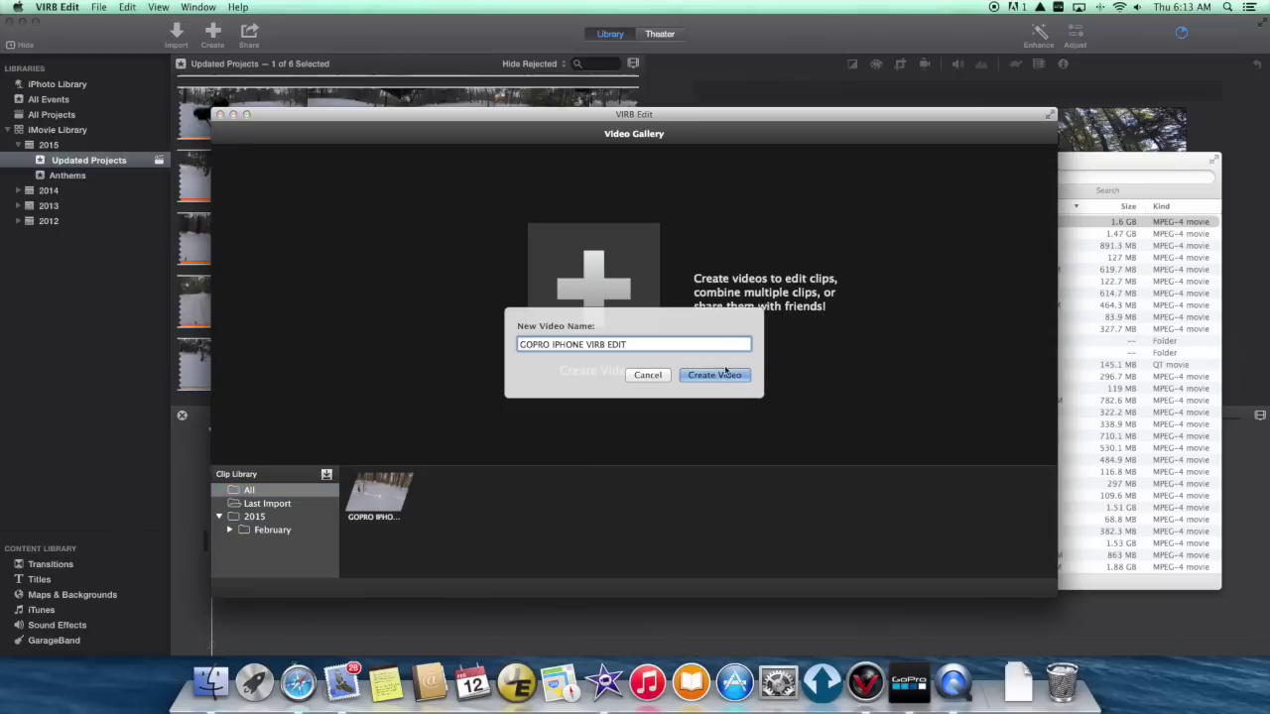
Step: Create the GOPRO IPHONE VIRB EDIT video, place the 17:43 clip in it, and begin adding GPS
{"action": "left_click", "coordinate": [713, 382]}
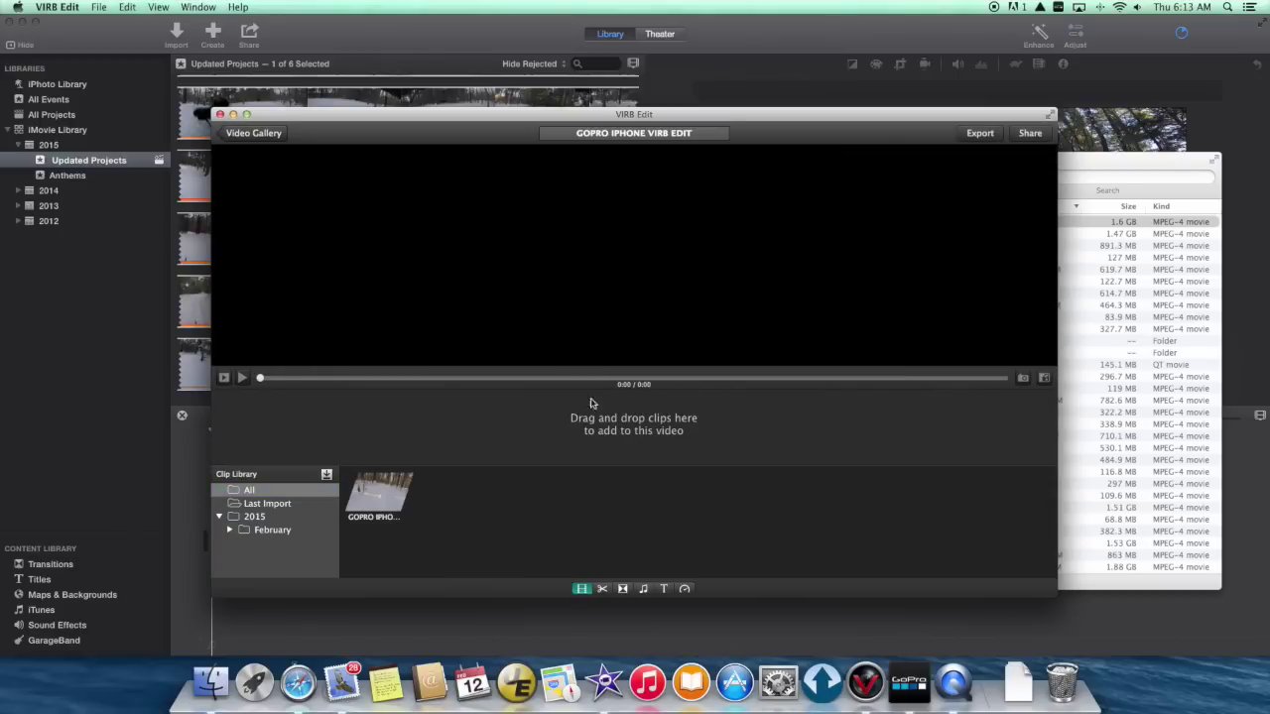
{"action": "left_click_drag", "start_coordinate": [368, 513], "coordinate": [363, 427]}
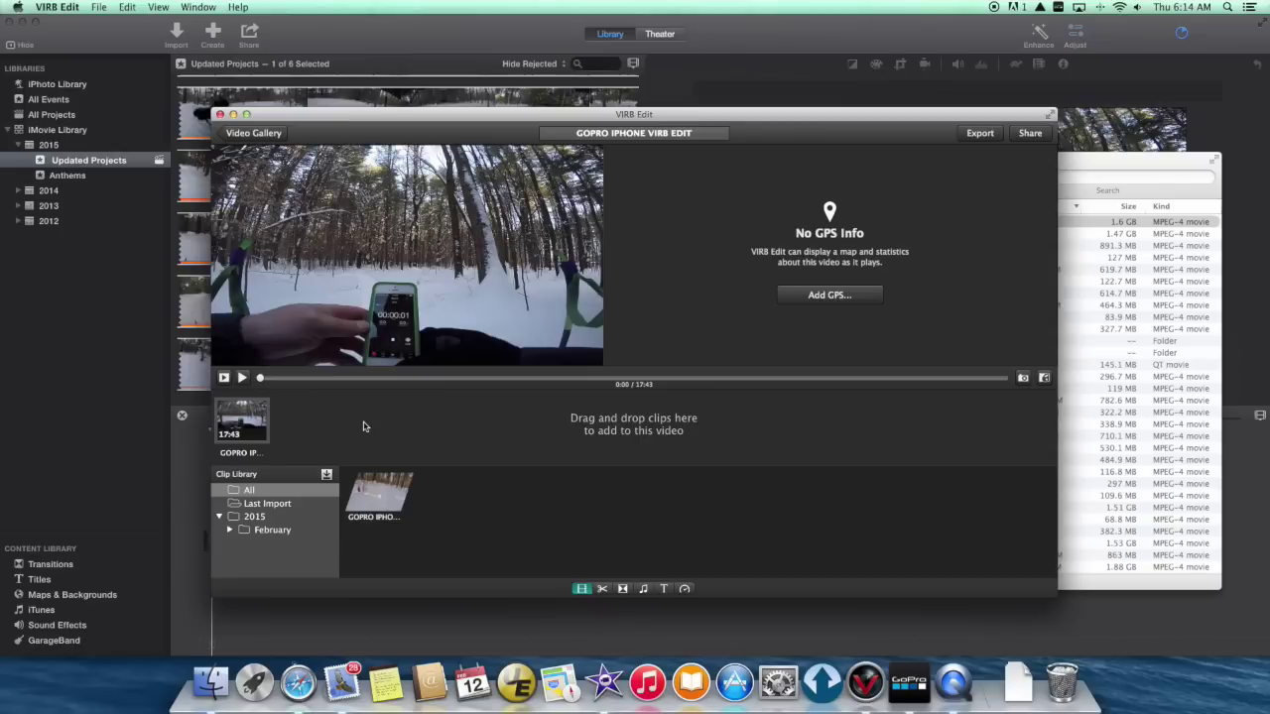
{"action": "left_click", "coordinate": [820, 296]}
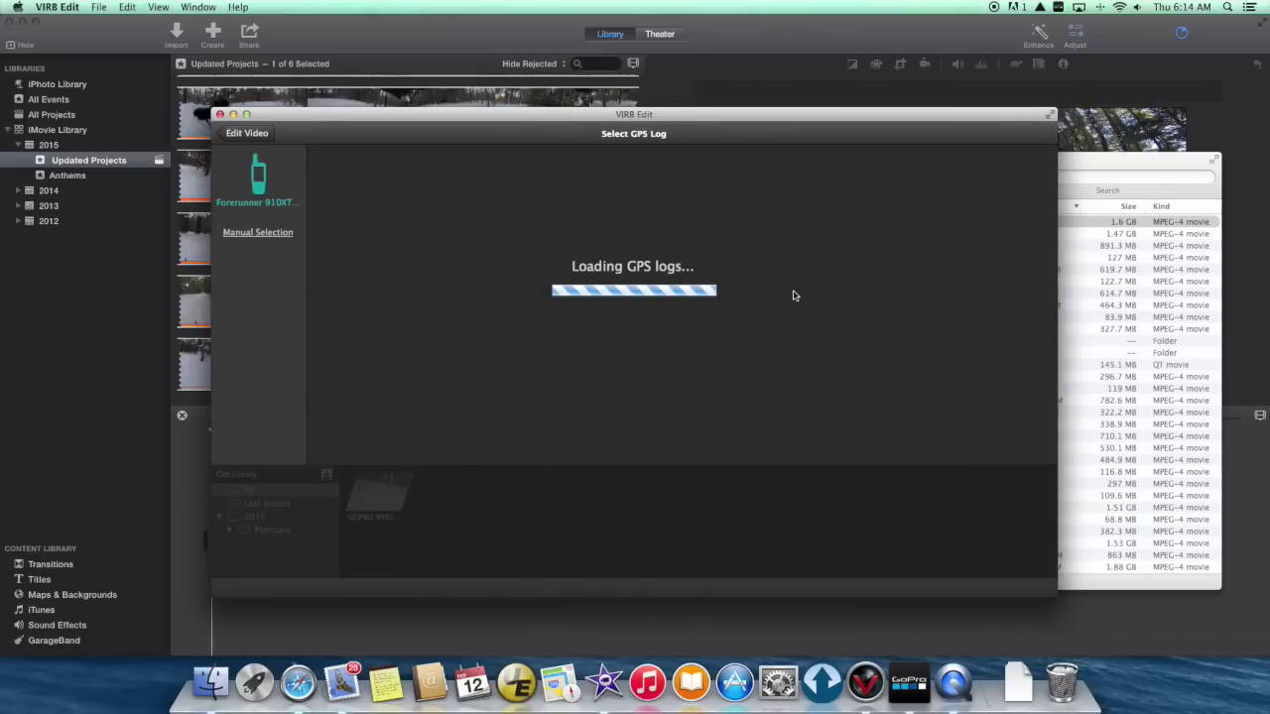
Step: Manually attach Ski.gpx from Downloads as the video's GPS log and play it back
{"action": "left_click", "coordinate": [277, 237]}
{"action": "left_click", "coordinate": [631, 329]}
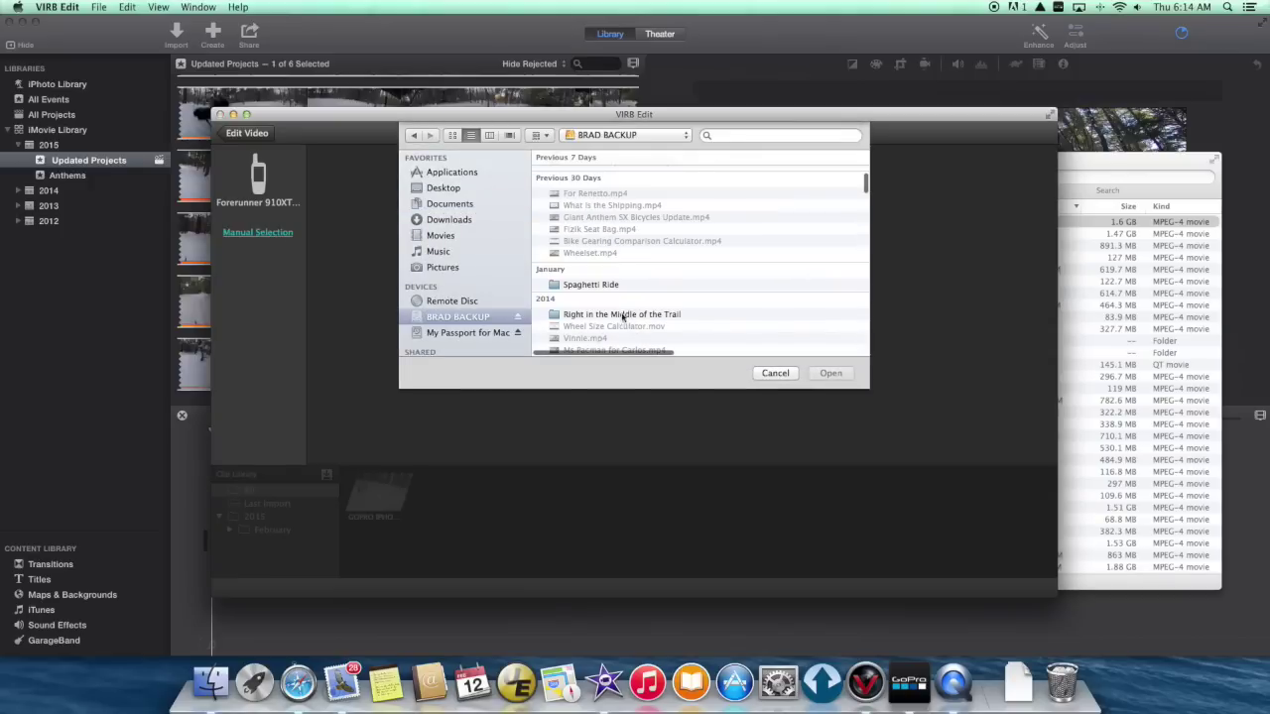
{"action": "left_click", "coordinate": [452, 219]}
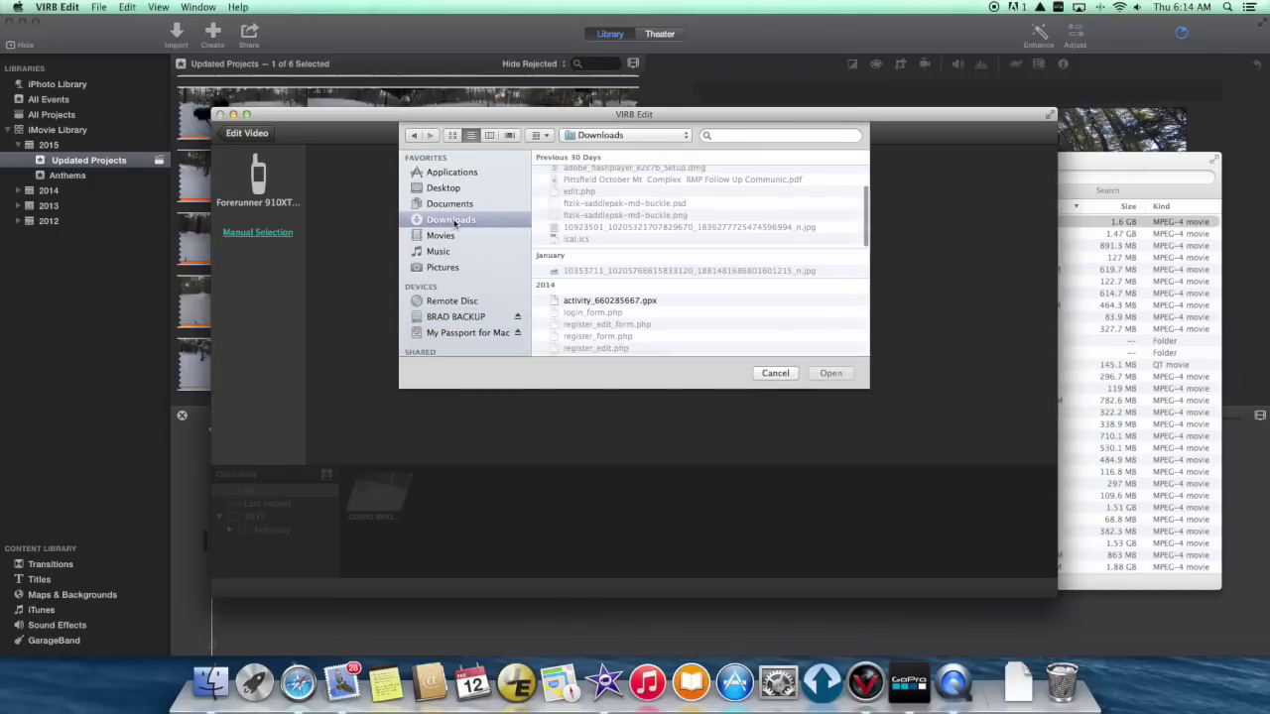
{"action": "scroll", "coordinate": [660, 296], "scroll_direction": "down", "scroll_amount": 10}
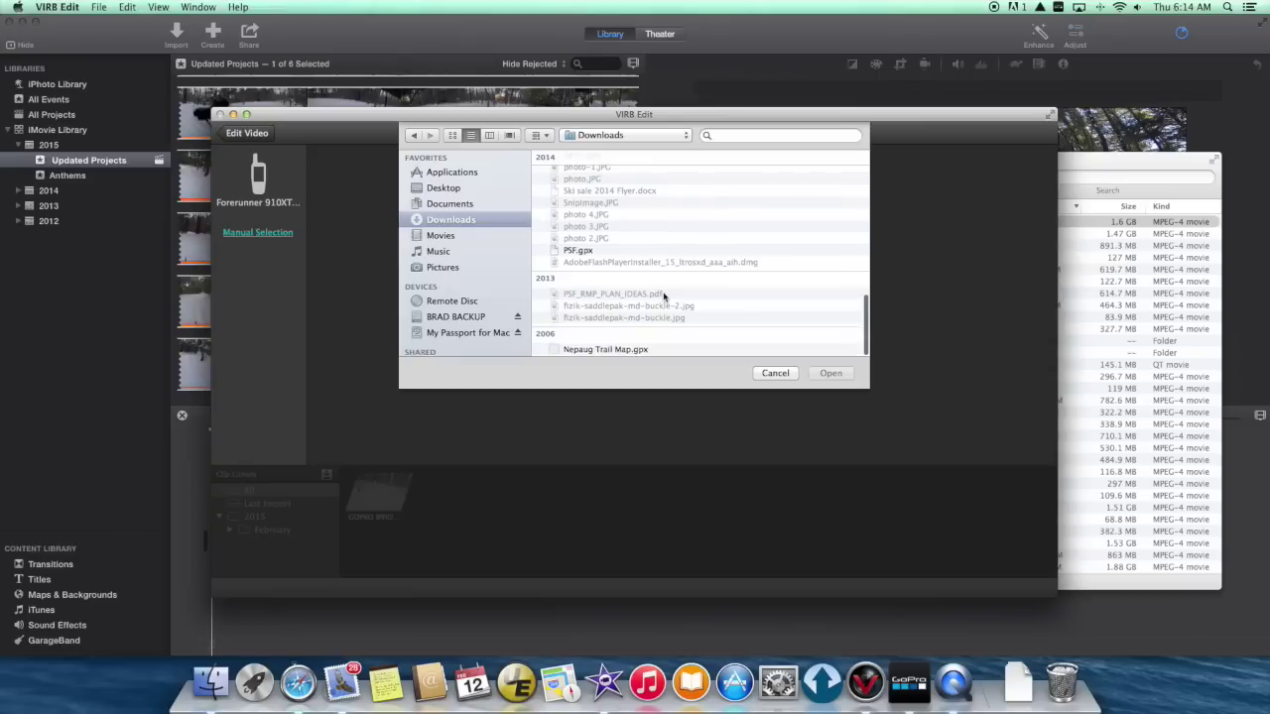
{"action": "scroll", "coordinate": [639, 297], "scroll_direction": "up", "scroll_amount": 10}
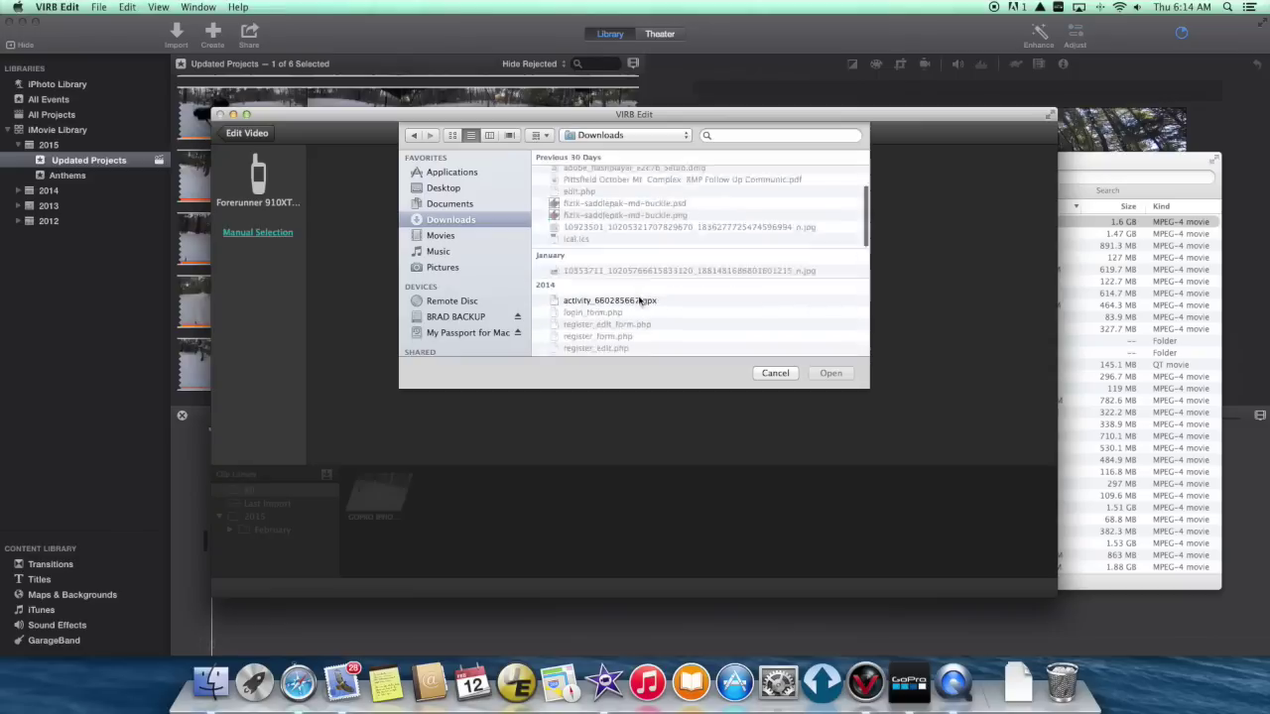
{"action": "left_click", "coordinate": [579, 173]}
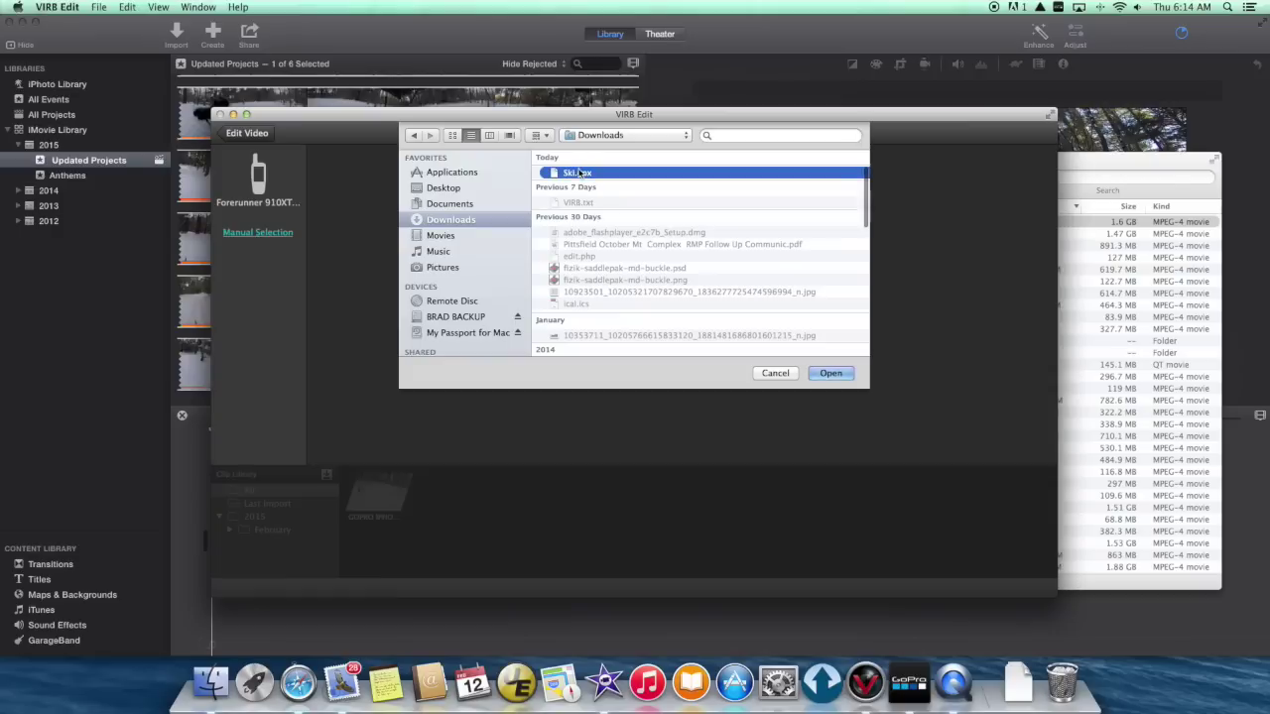
{"action": "left_click", "coordinate": [831, 373]}
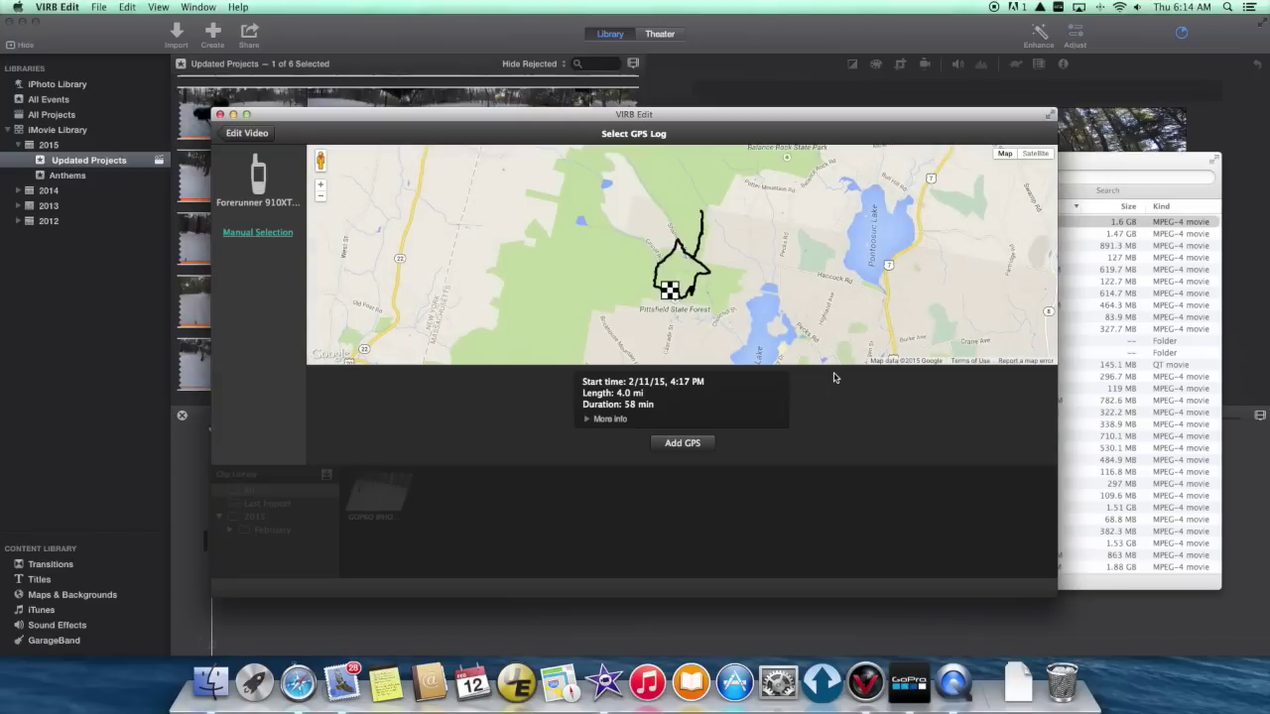
{"action": "left_click", "coordinate": [678, 443]}
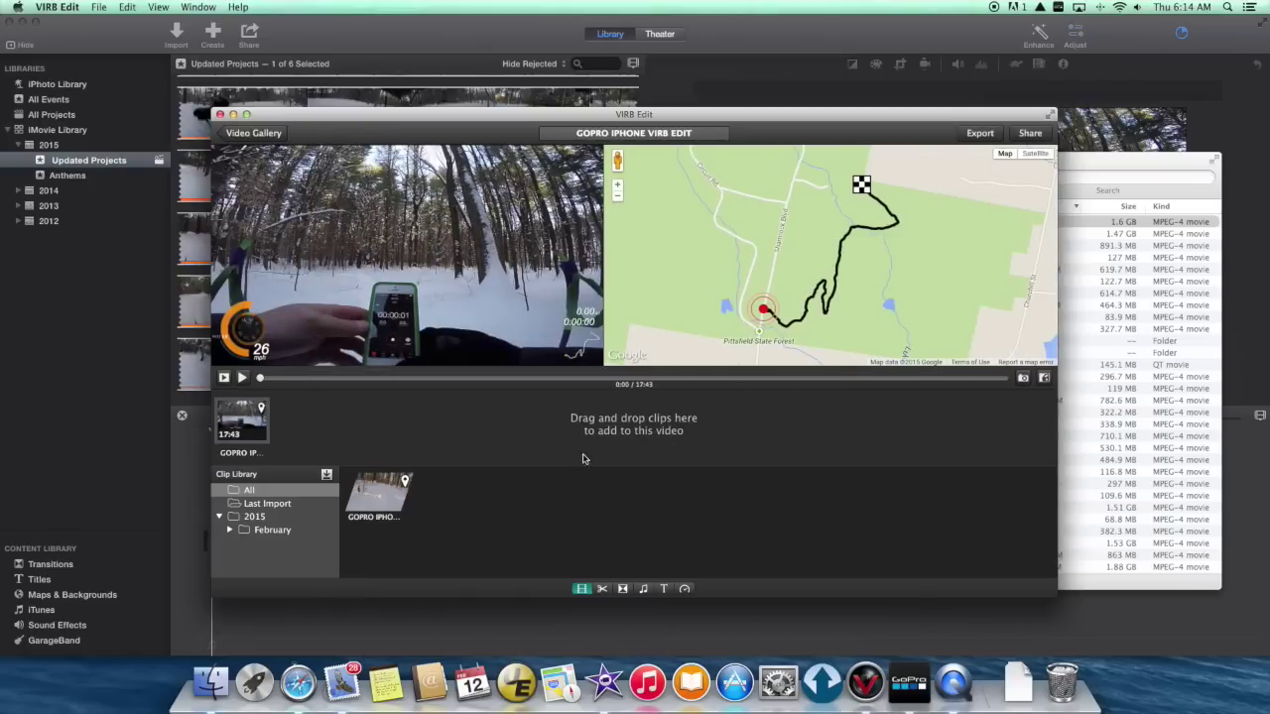
{"action": "left_click", "coordinate": [242, 378]}
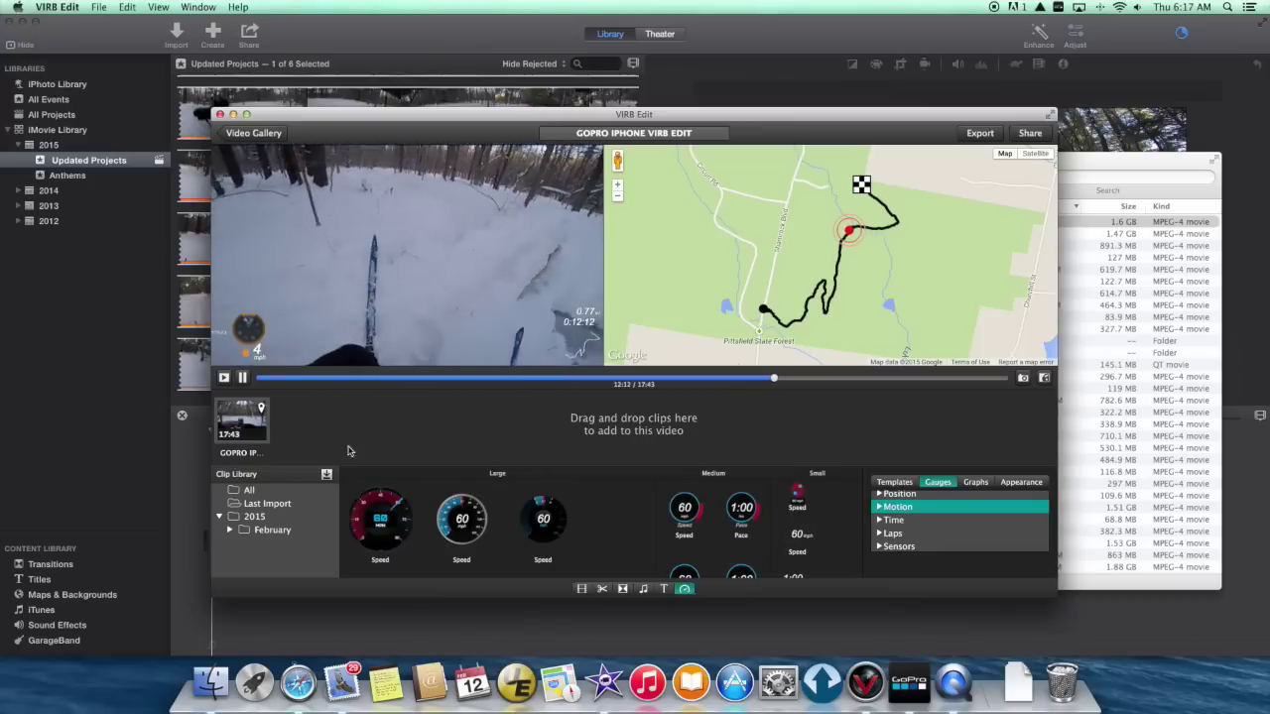
Step: Replace the small speed gauge with a large speed gauge at the video's lower left
{"action": "left_click", "coordinate": [251, 329]}
{"action": "left_click_drag", "start_coordinate": [253, 333], "coordinate": [254, 335]}
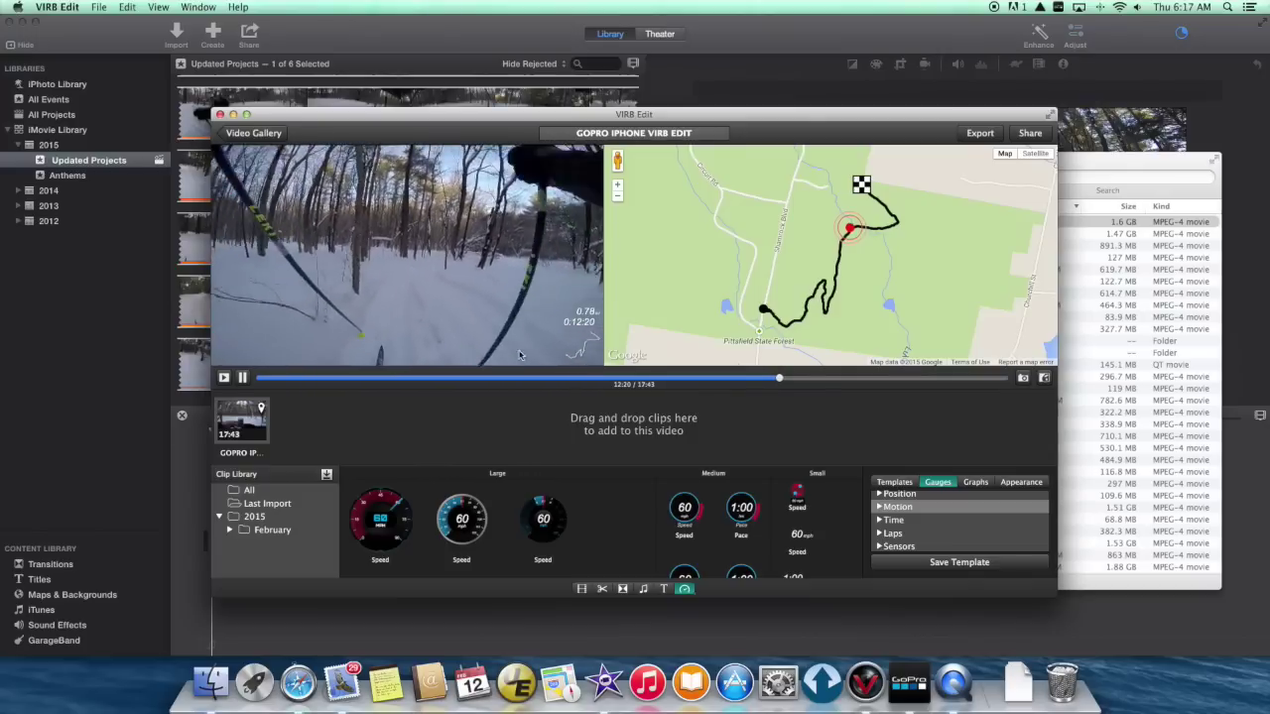
{"action": "left_click_drag", "start_coordinate": [380, 518], "coordinate": [298, 390]}
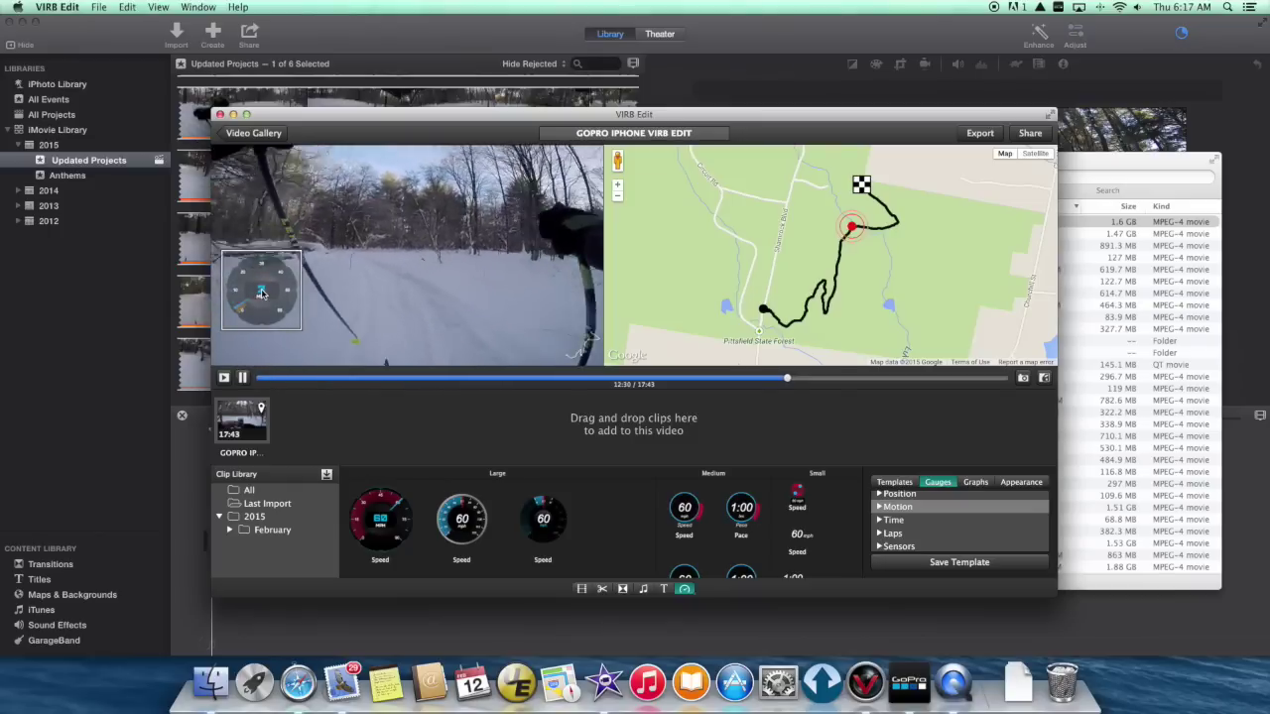
{"action": "left_click_drag", "start_coordinate": [262, 294], "coordinate": [254, 325]}
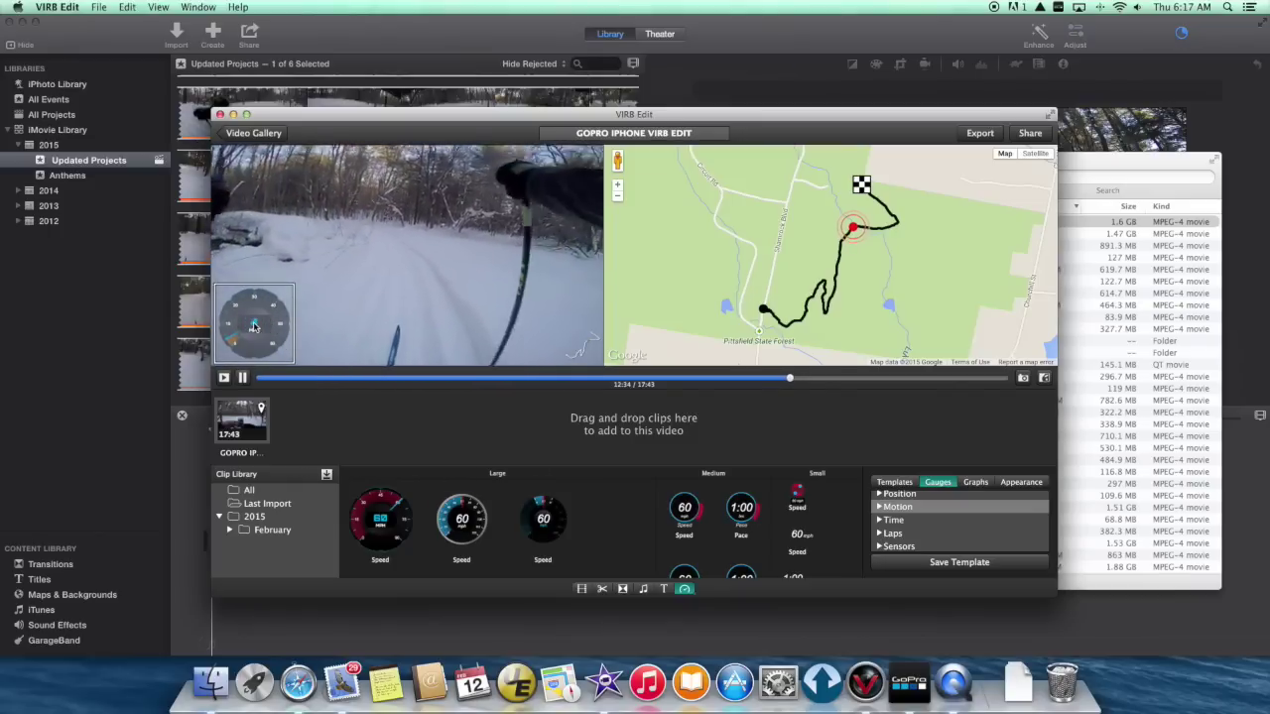
Step: Add a distance gauge beside the speed gauge and an elevation gauge at the top left
{"action": "left_click", "coordinate": [899, 493]}
{"action": "left_click_drag", "start_coordinate": [380, 518], "coordinate": [332, 325]}
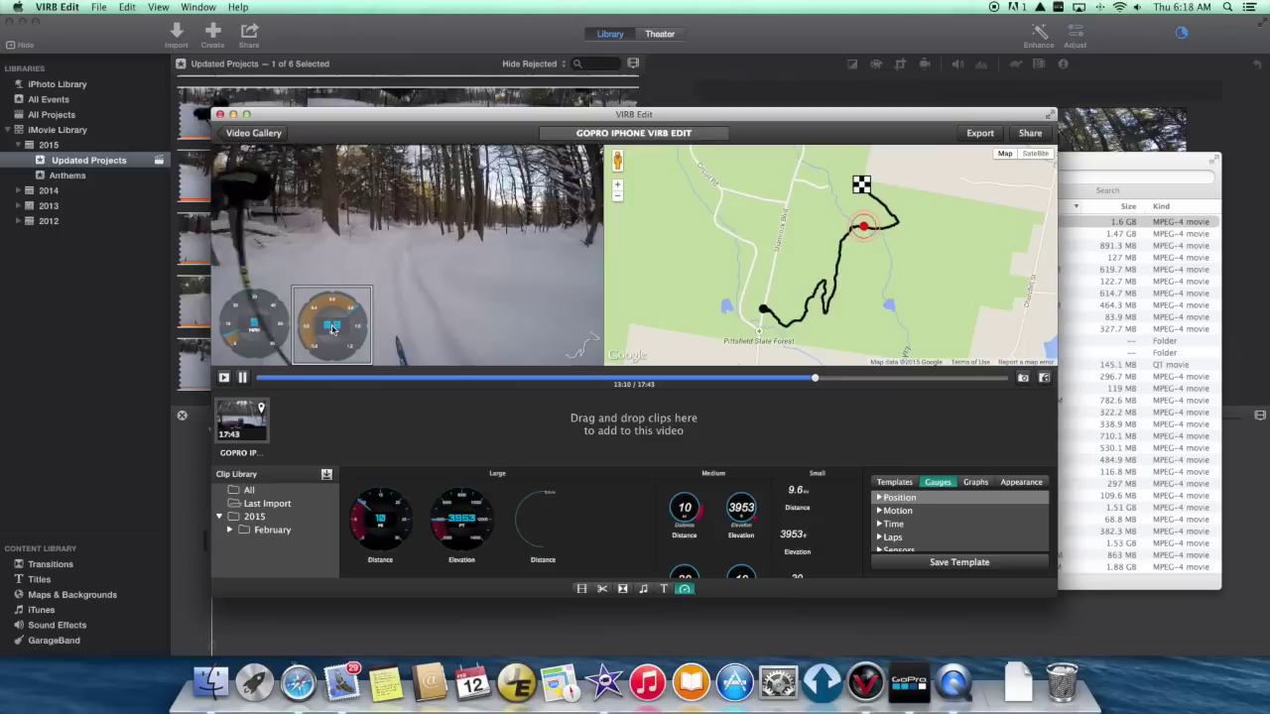
{"action": "scroll", "coordinate": [398, 543], "scroll_direction": "down", "scroll_amount": 1}
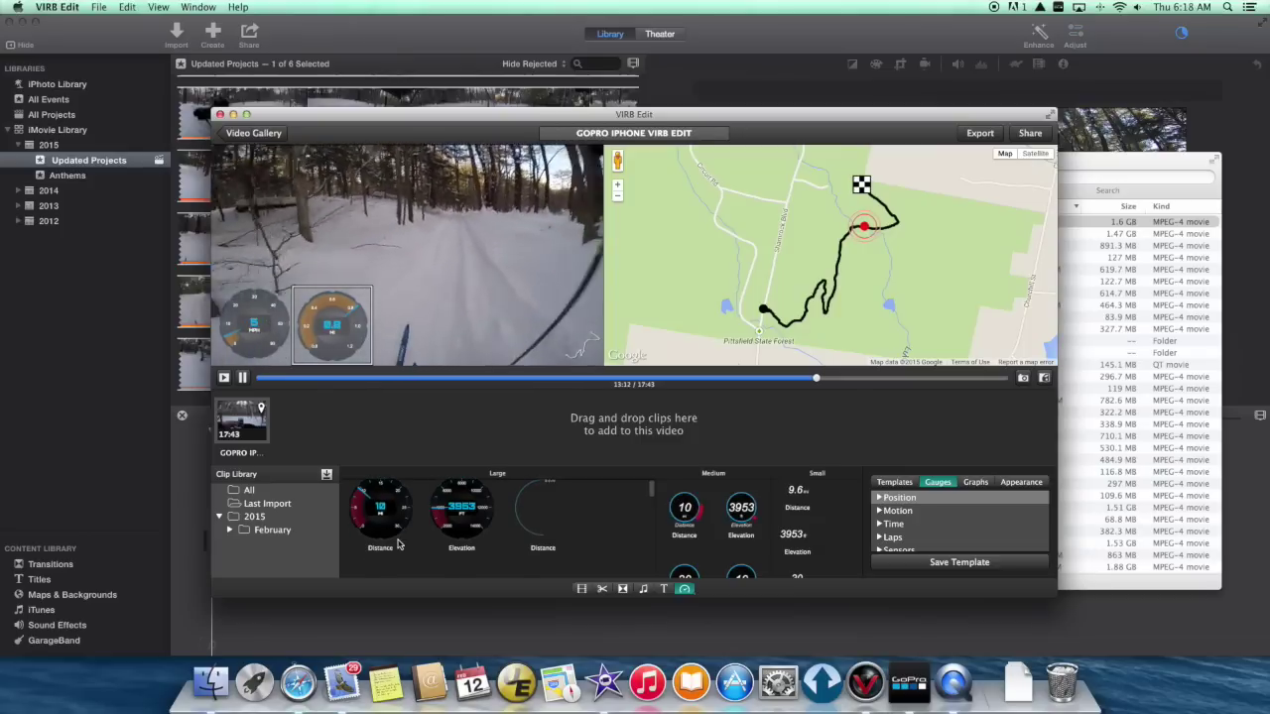
{"action": "left_click_drag", "start_coordinate": [461, 515], "coordinate": [435, 352]}
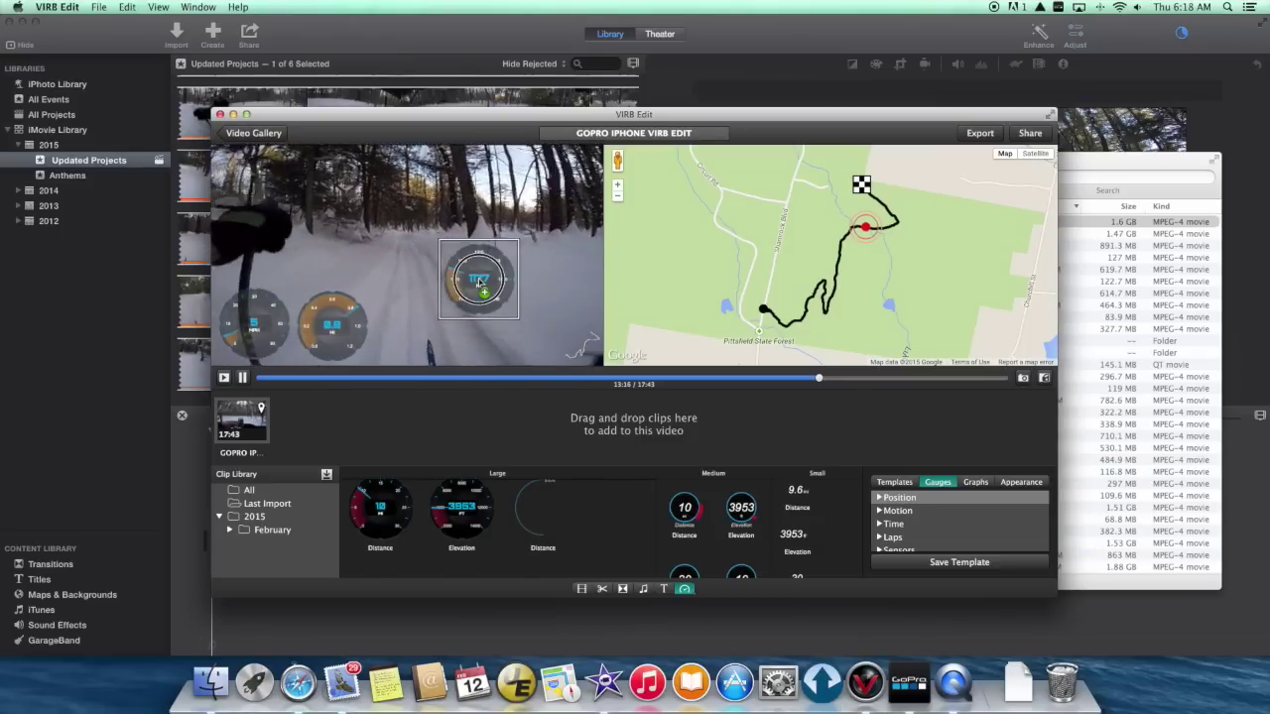
{"action": "left_click_drag", "start_coordinate": [256, 189], "coordinate": [255, 188]}
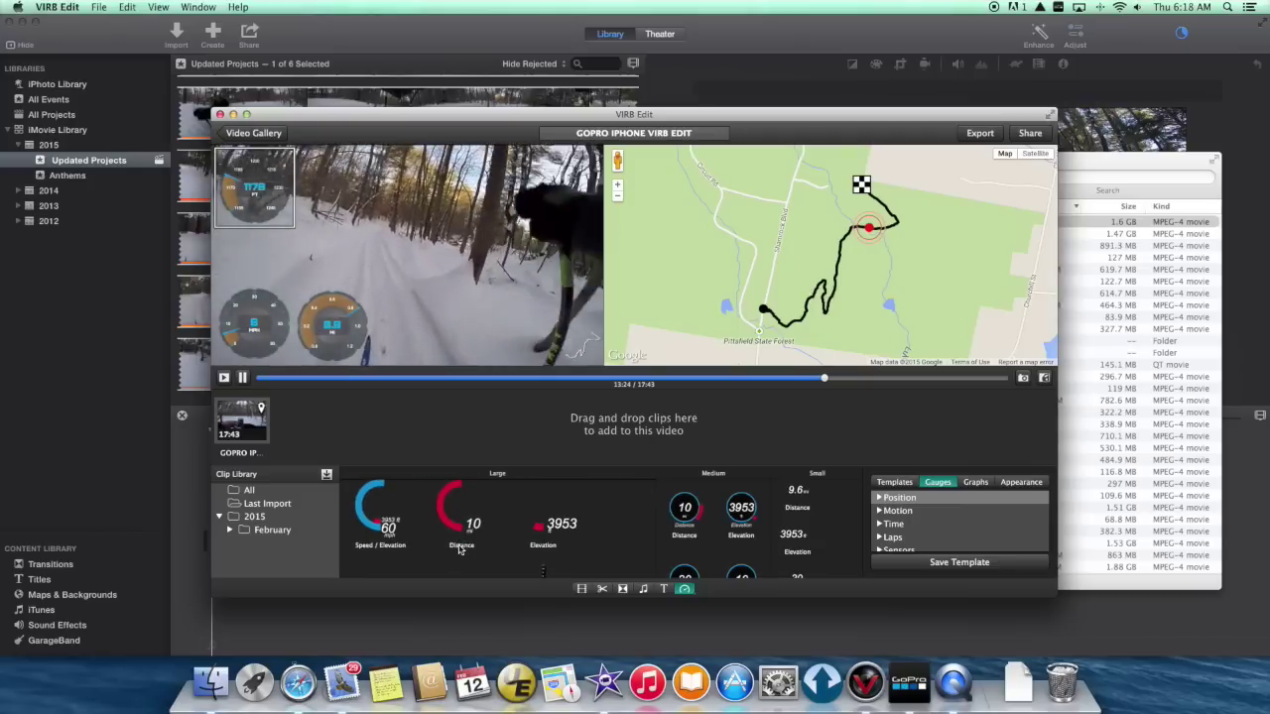
{"action": "scroll", "coordinate": [459, 549], "scroll_direction": "down", "scroll_amount": 2}
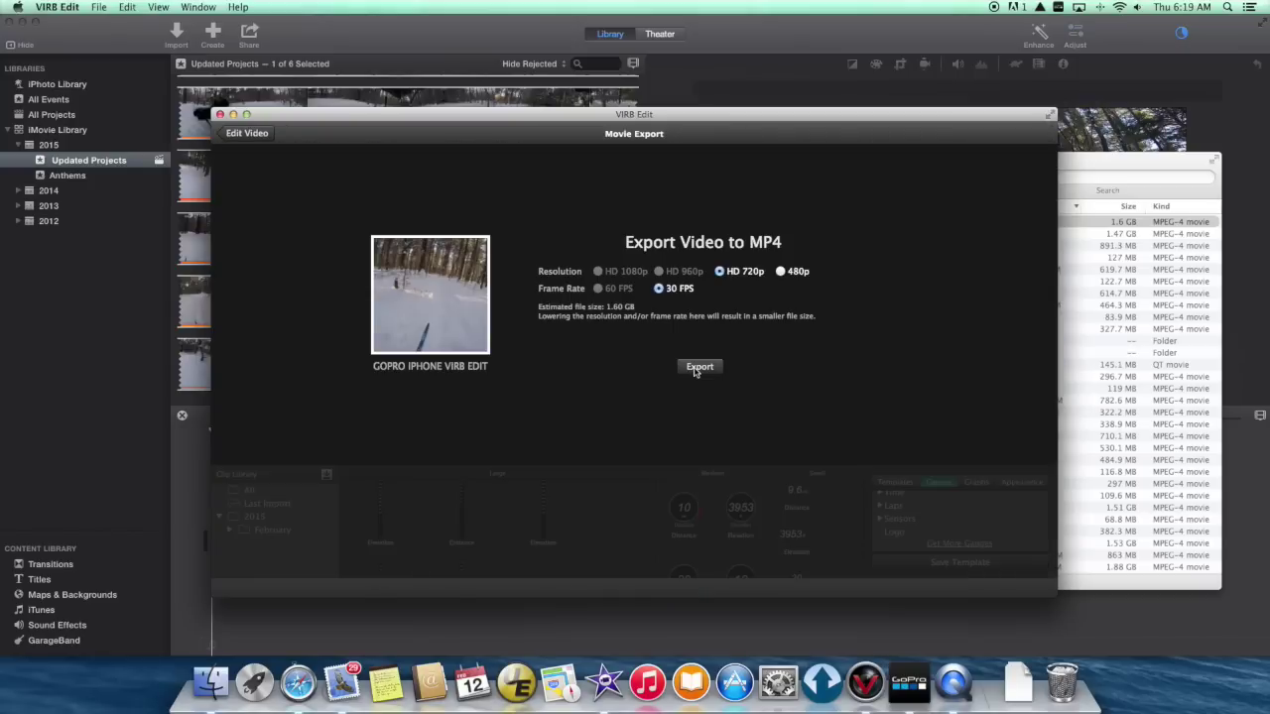
Step: Export the gauge-overlaid video to MP4 at HD 720p, 30 FPS and confirm saving
{"action": "left_click", "coordinate": [696, 369]}
{"action": "left_click", "coordinate": [730, 230]}
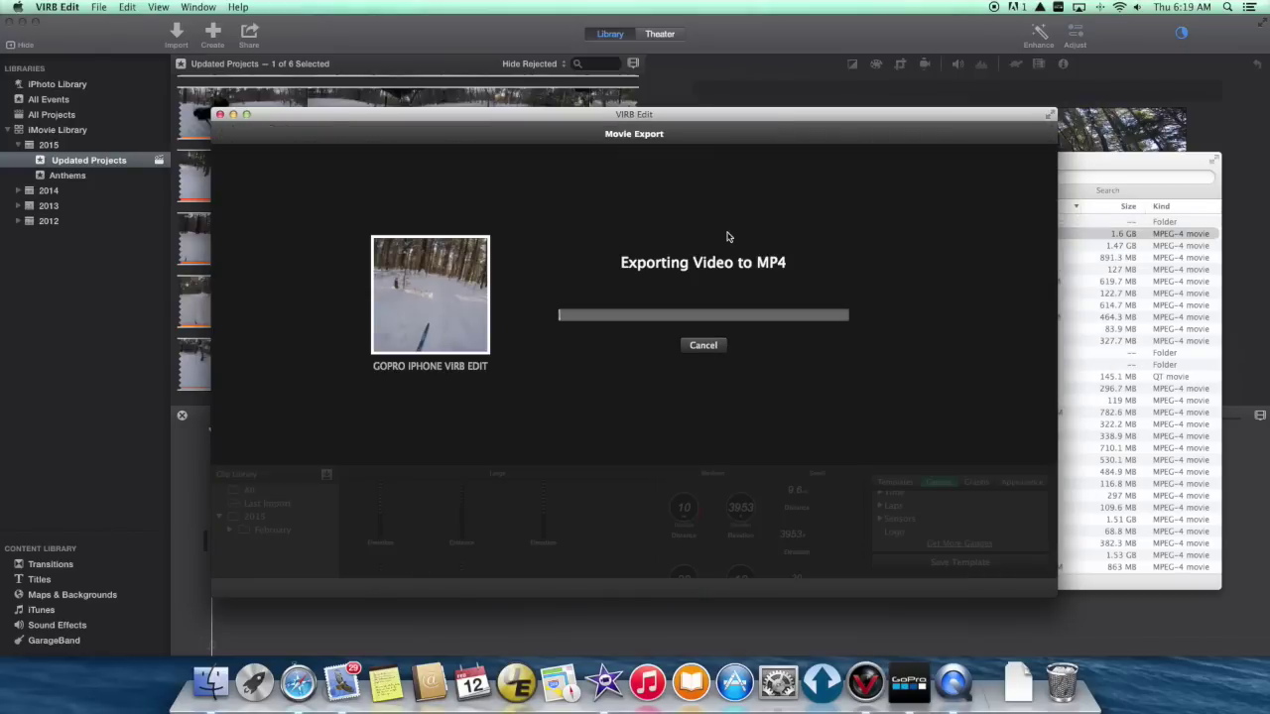